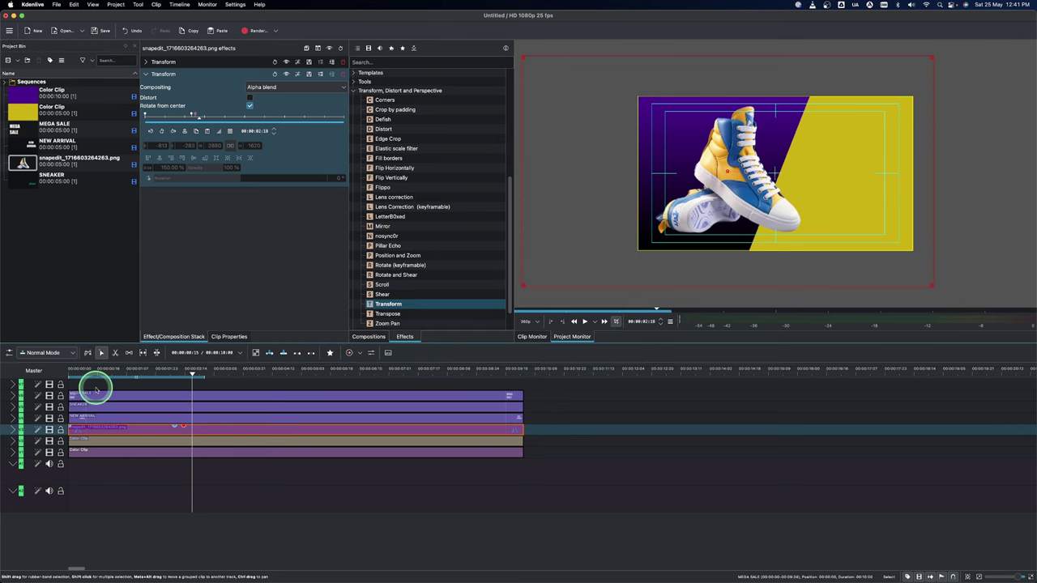
# Step: Insert five new video tracks above V7, creating tracks V8 through V12
pyautogui.rightClick(27, 379)
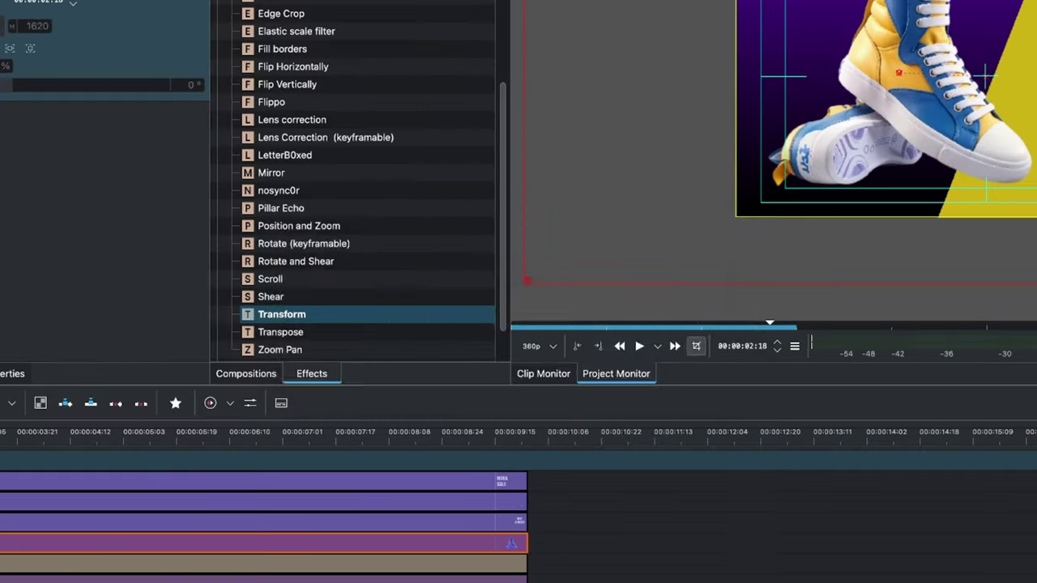
pyautogui.click(65, 389)
pyautogui.click(386, 241)
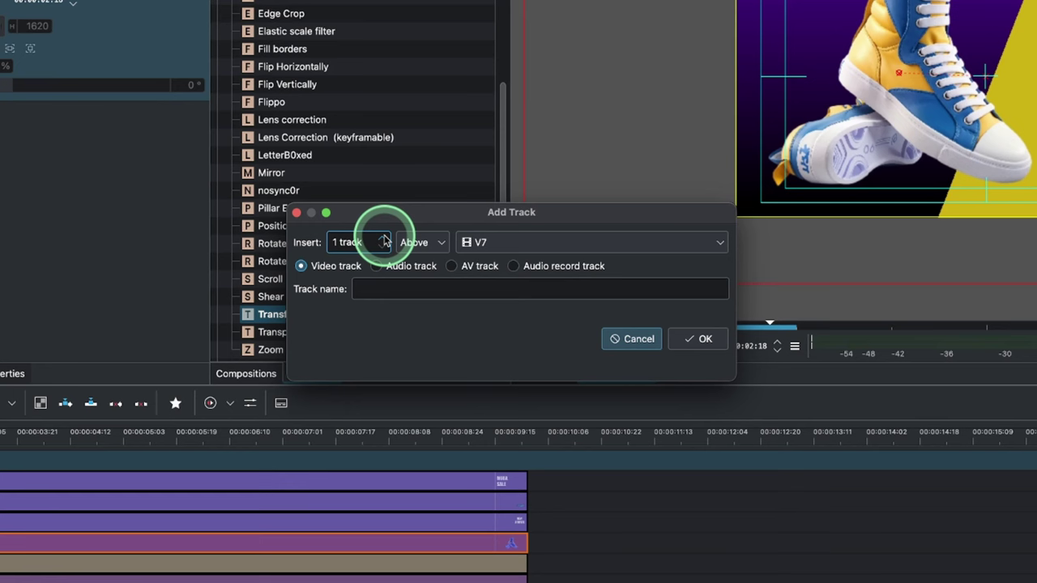
pyautogui.click(386, 238)
pyautogui.click(386, 238)
pyautogui.click(385, 238)
pyautogui.click(385, 238)
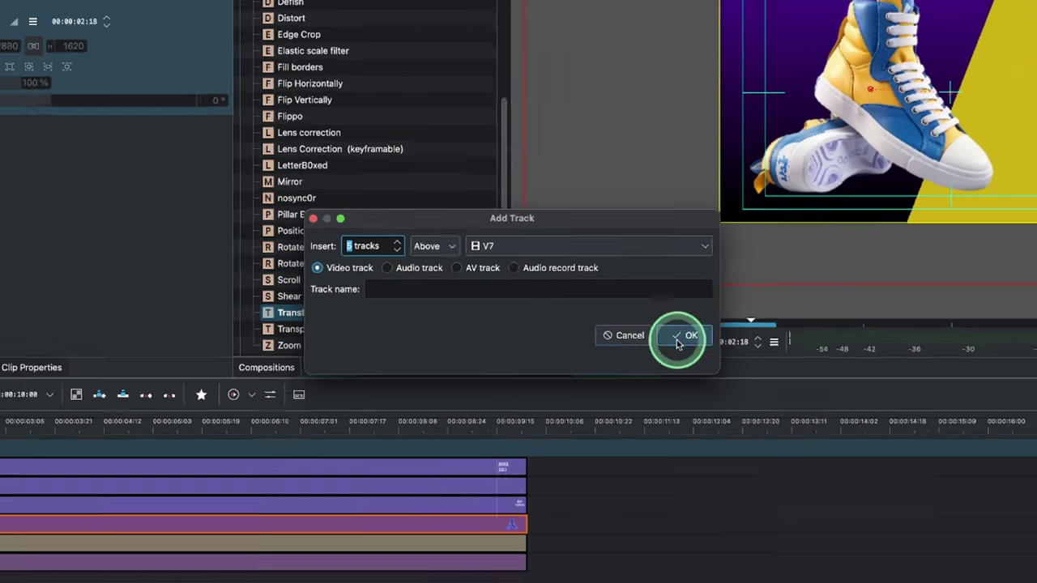
pyautogui.click(697, 339)
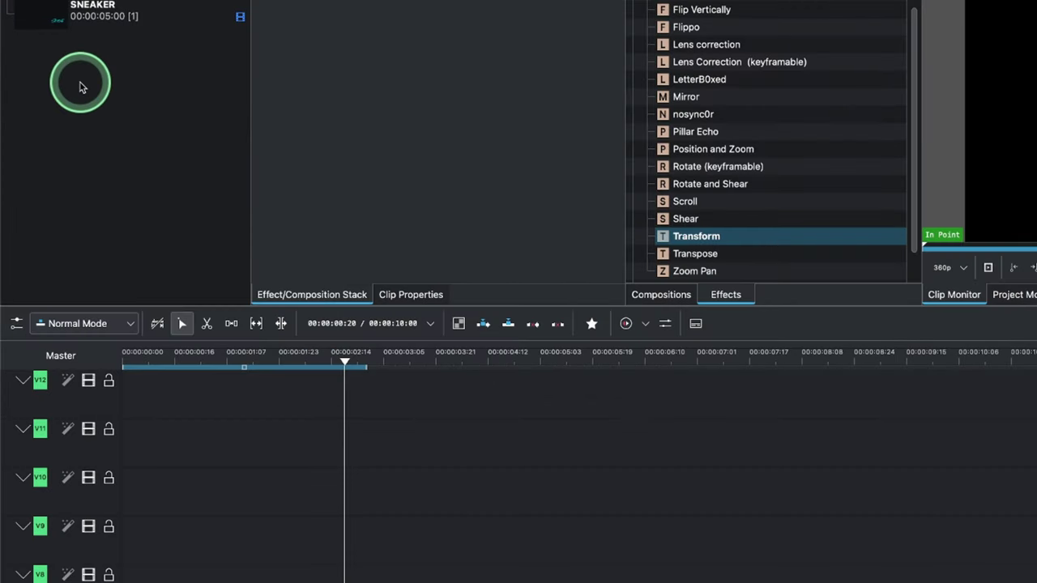
# Step: Create a new color clip in the Project Bin and set its colour to dark red
pyautogui.rightClick(80, 86)
pyautogui.click(128, 132)
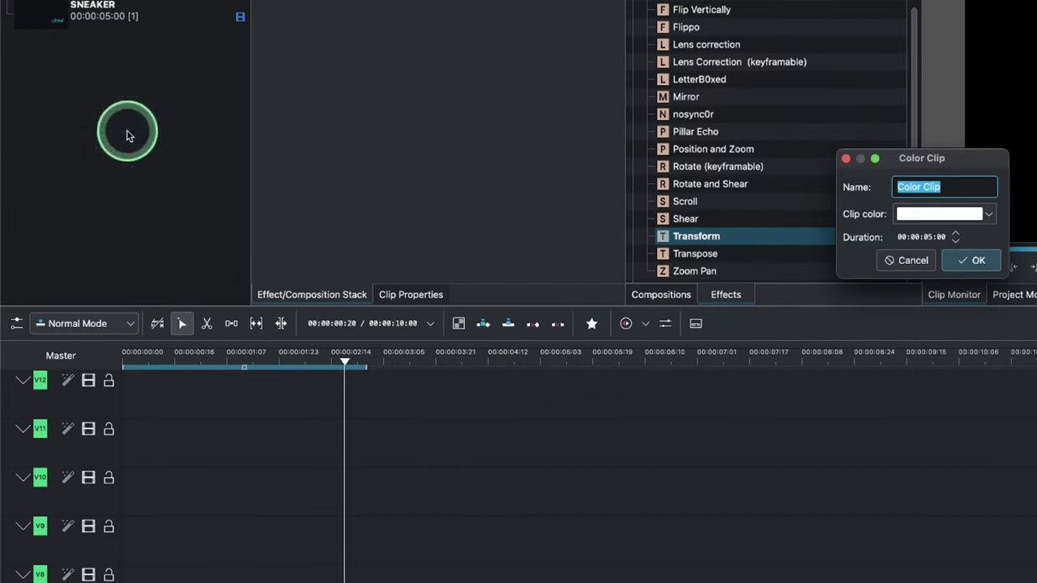
pyautogui.click(950, 261)
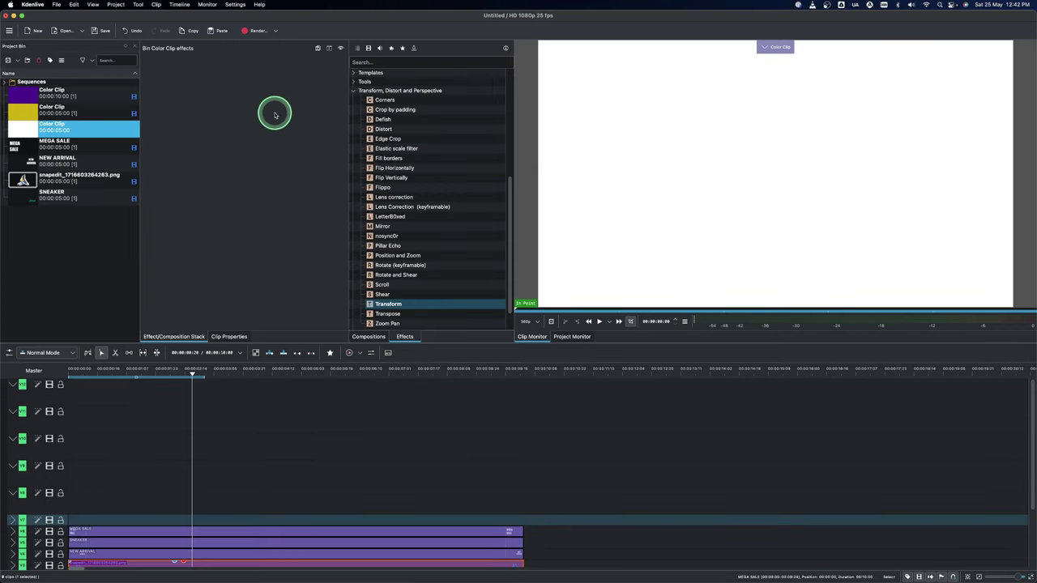
pyautogui.click(271, 66)
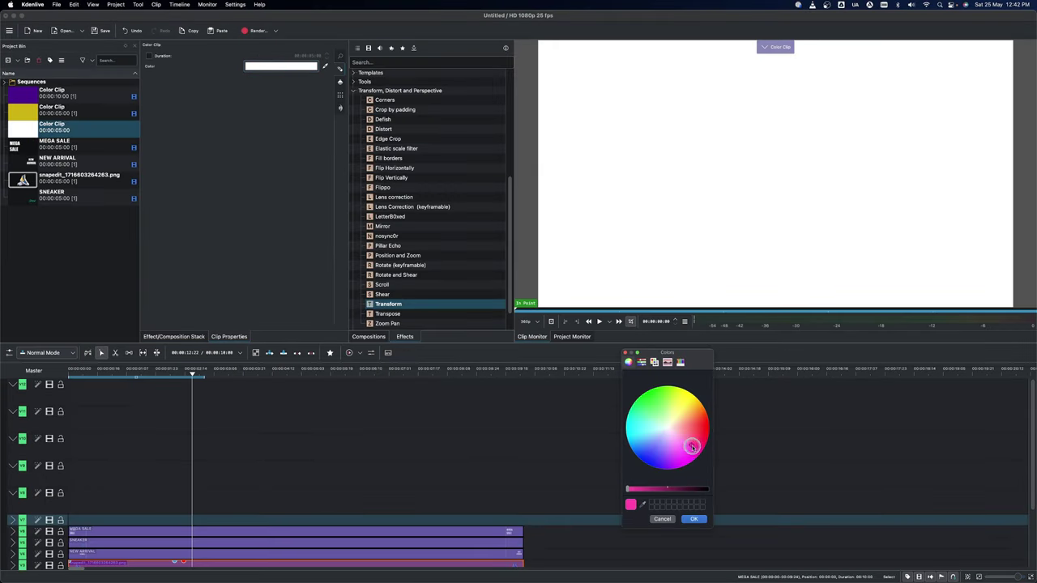
pyautogui.click(640, 489)
pyautogui.click(694, 518)
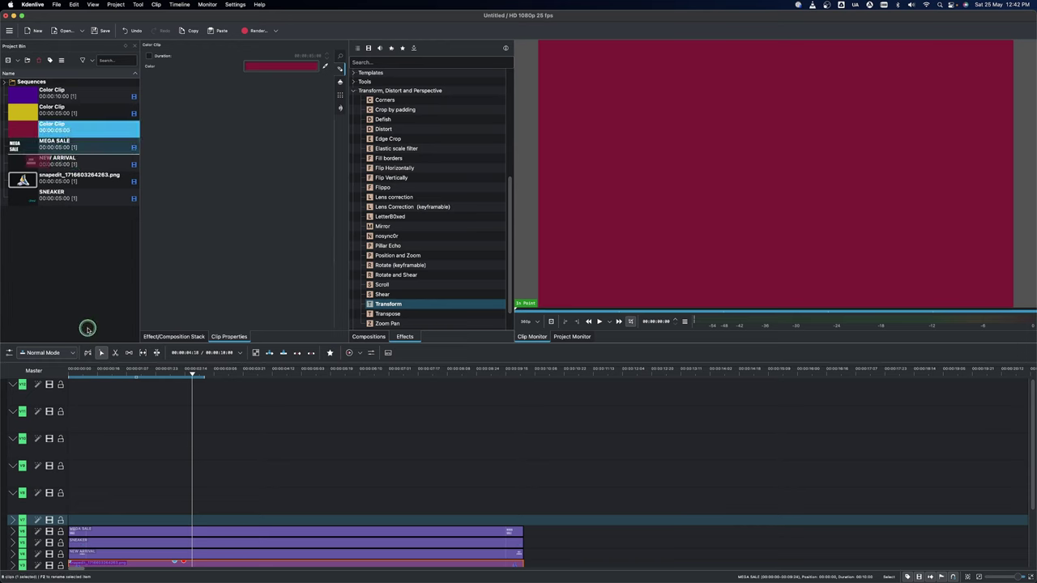
# Step: Place the dark red clip on track V7 and stretch it to match the other clips
pyautogui.moveTo(88, 329); pyautogui.dragTo(72, 517)
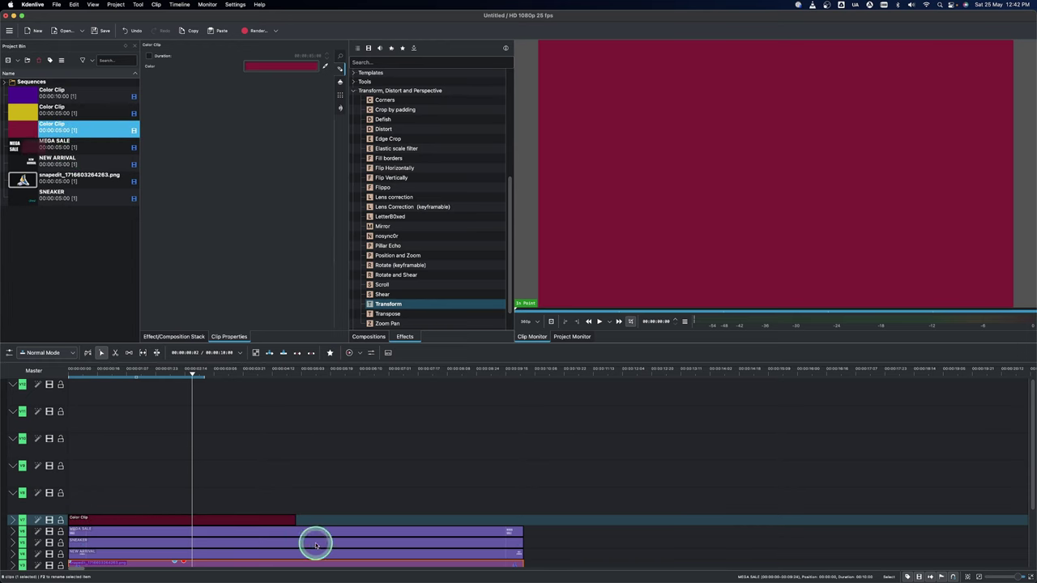
pyautogui.moveTo(295, 519); pyautogui.dragTo(523, 520)
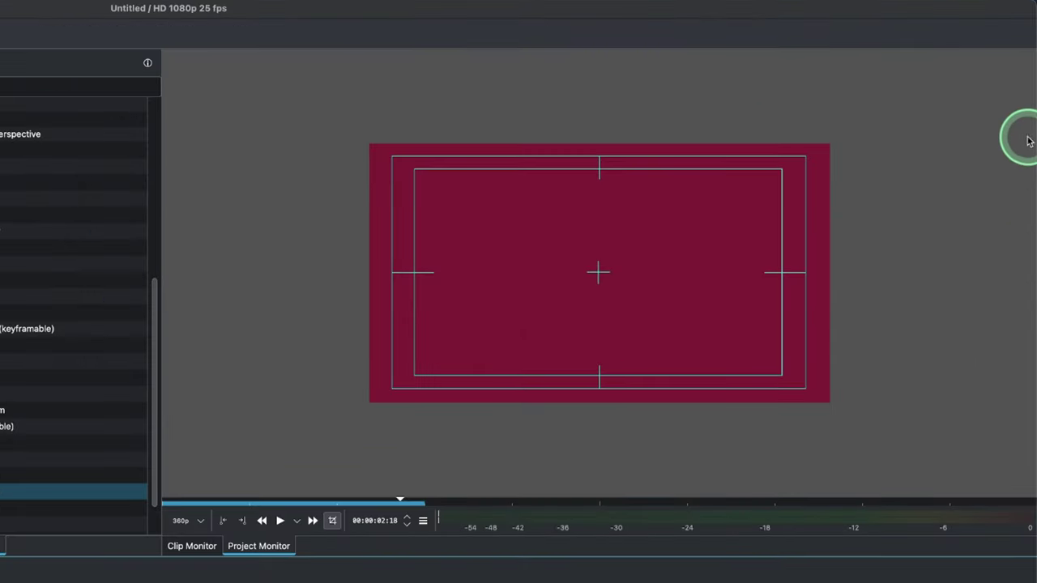
pyautogui.moveTo(1033, 103)
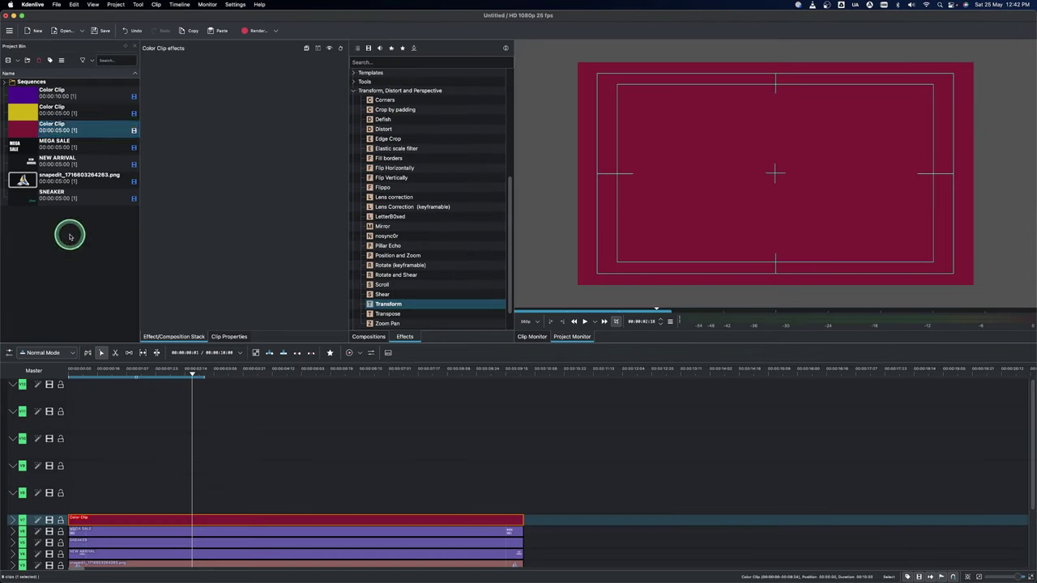
pyautogui.click(197, 519)
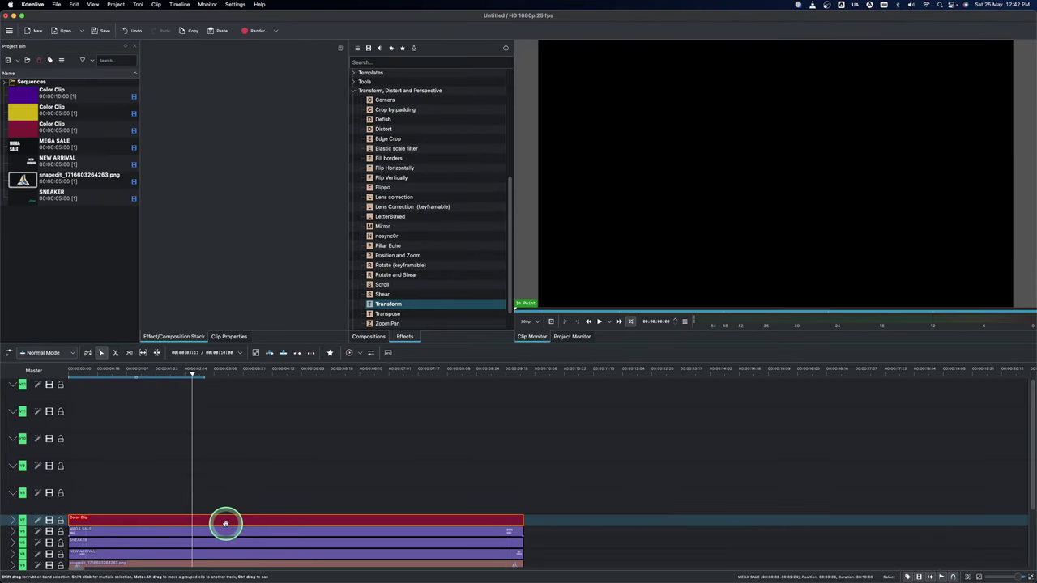
pyautogui.click(225, 524)
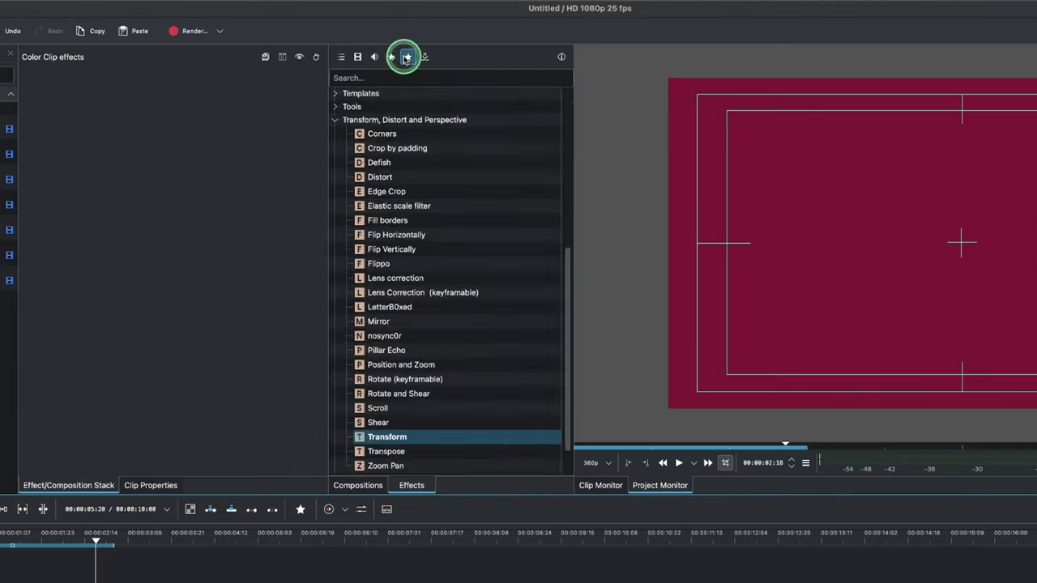
# Step: Show the Custom effect presets in the Effects panel and select Circle-1
pyautogui.click(402, 48)
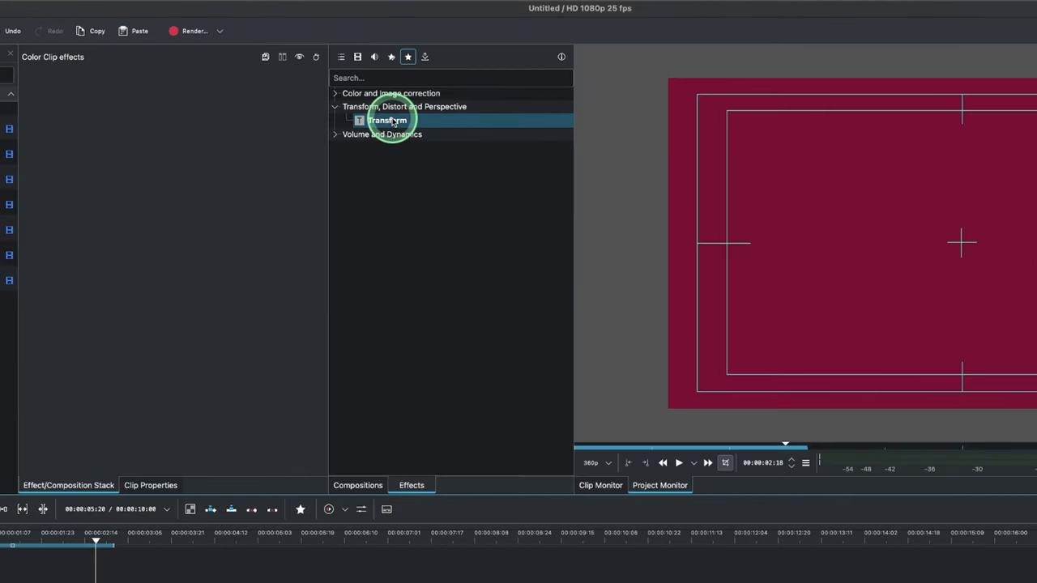
pyautogui.click(393, 58)
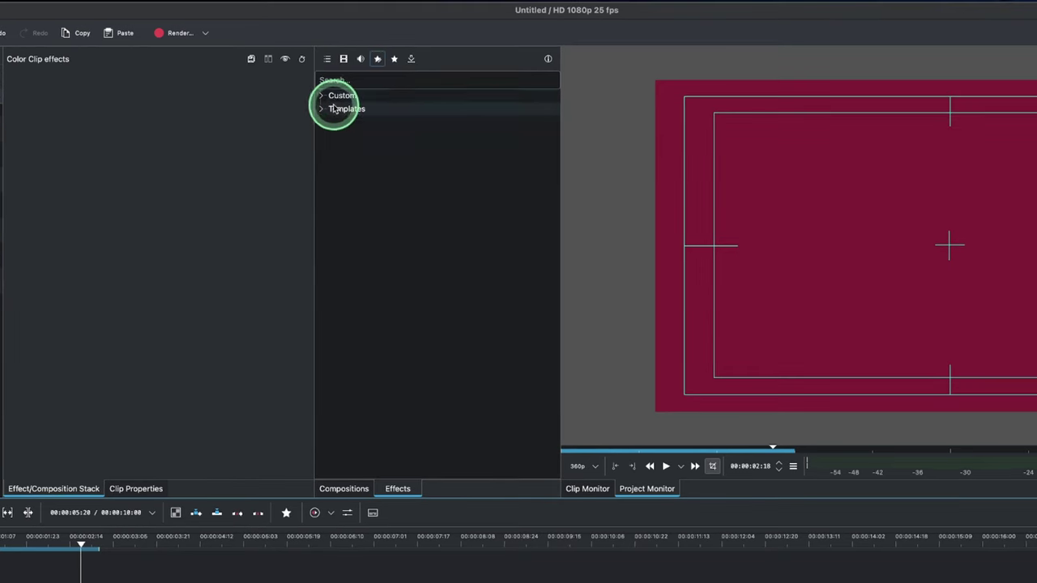
pyautogui.click(332, 98)
pyautogui.click(369, 211)
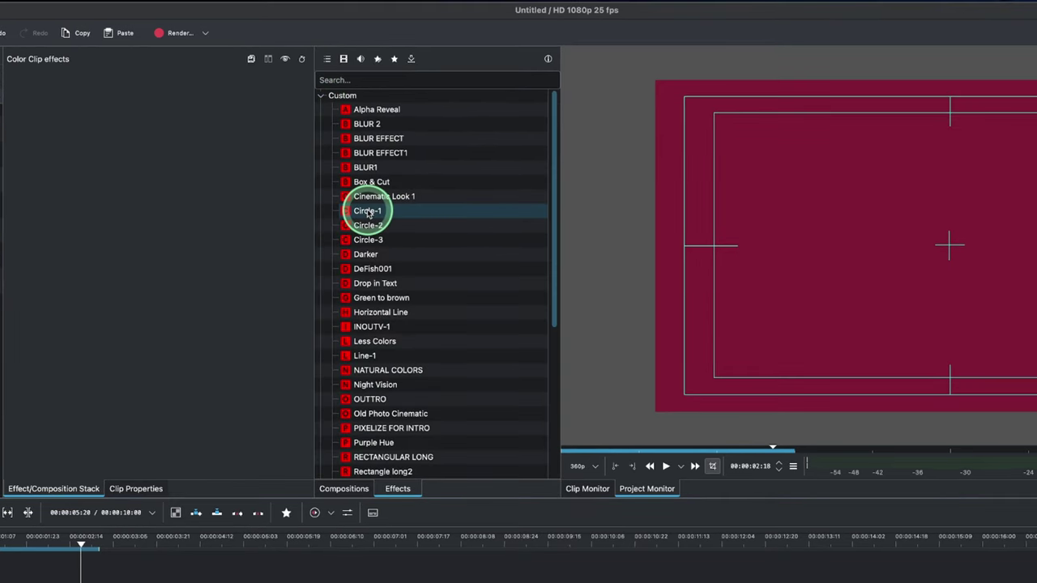
# Step: Apply Circle-1 to the red clip, then move and enlarge the circle onto the yellow area
pyautogui.moveTo(369, 212); pyautogui.dragTo(225, 518)
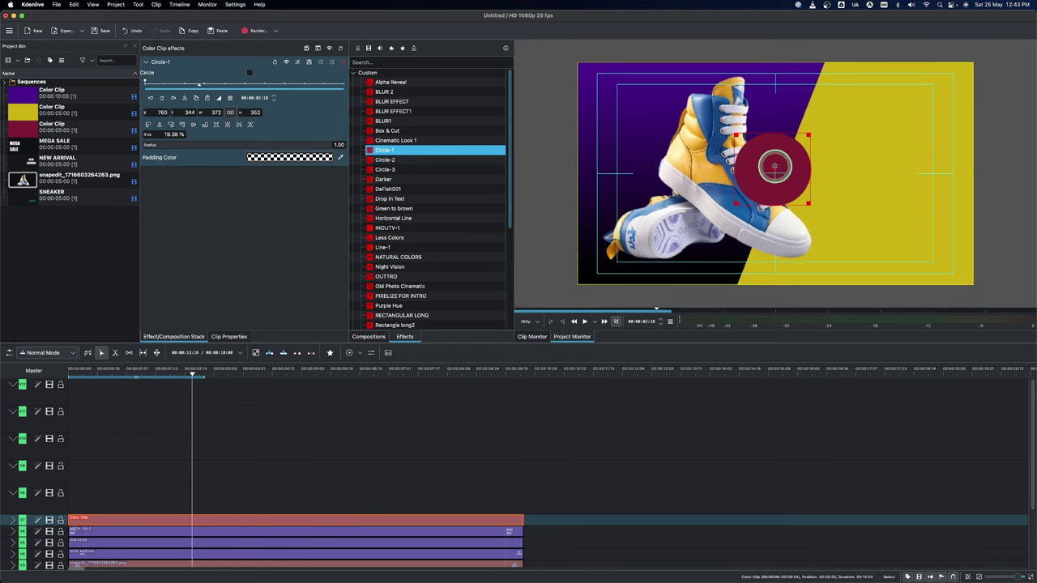
pyautogui.moveTo(772, 171); pyautogui.dragTo(862, 173)
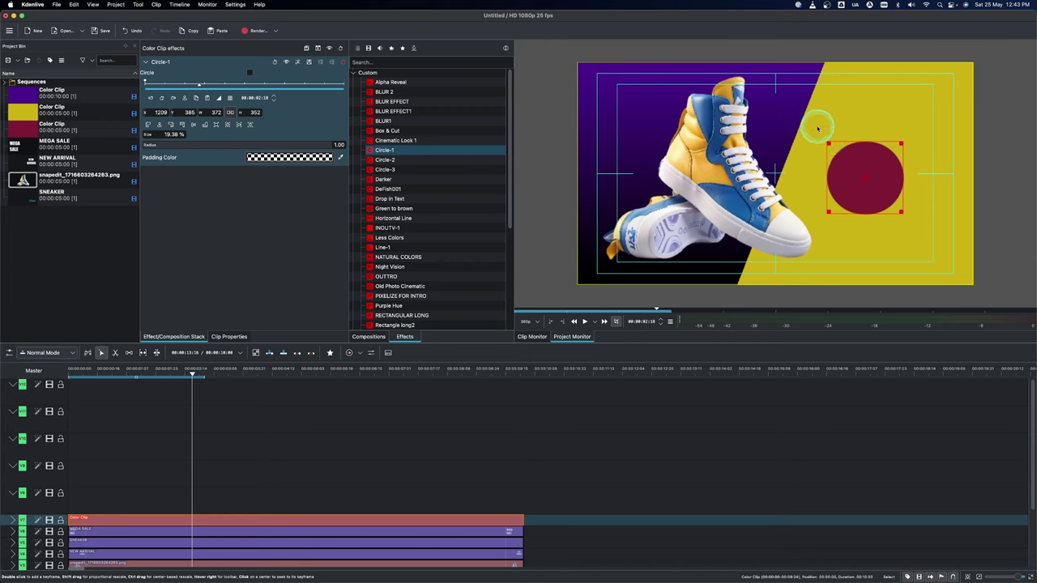
pyautogui.moveTo(828, 144); pyautogui.dragTo(795, 110)
pyautogui.moveTo(893, 205); pyautogui.dragTo(909, 221)
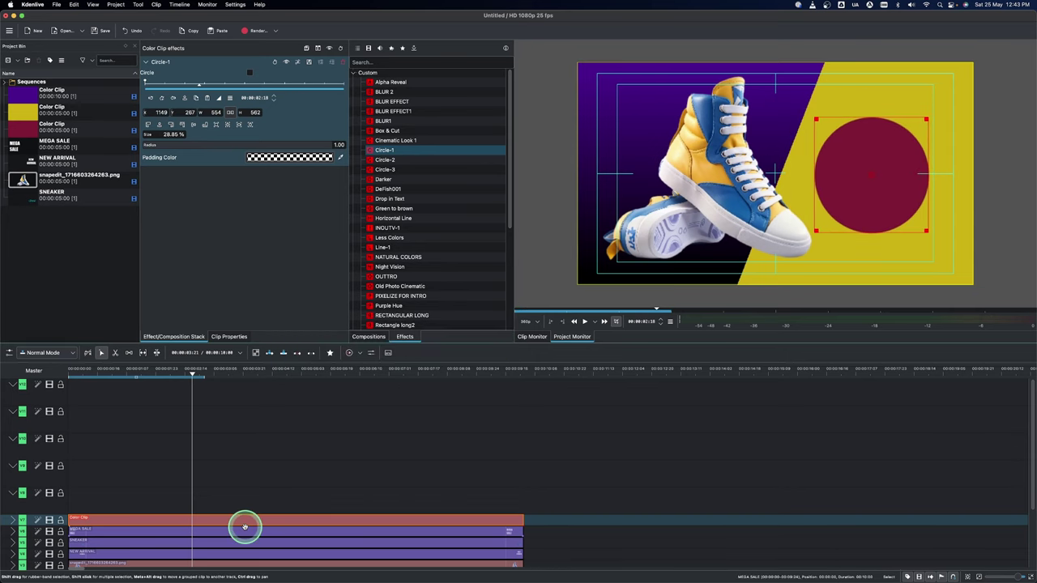
pyautogui.scroll(-3, 244, 525)
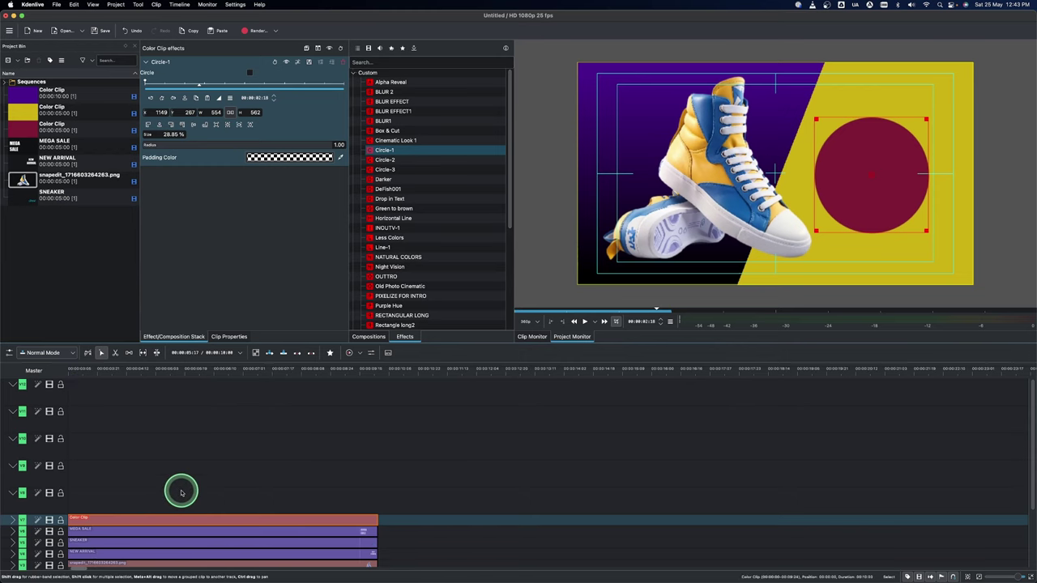
pyautogui.scroll(3, 181, 488)
pyautogui.click(32, 241)
# Step: Create a title clip reading '50% OFF' in the Project Bin
pyautogui.rightClick(31, 241)
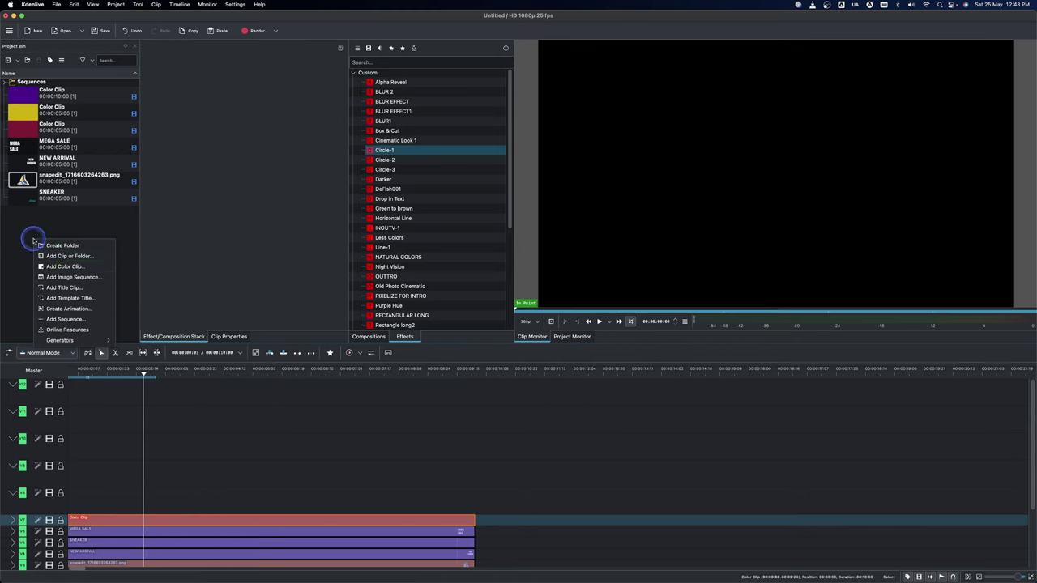
pyautogui.click(59, 288)
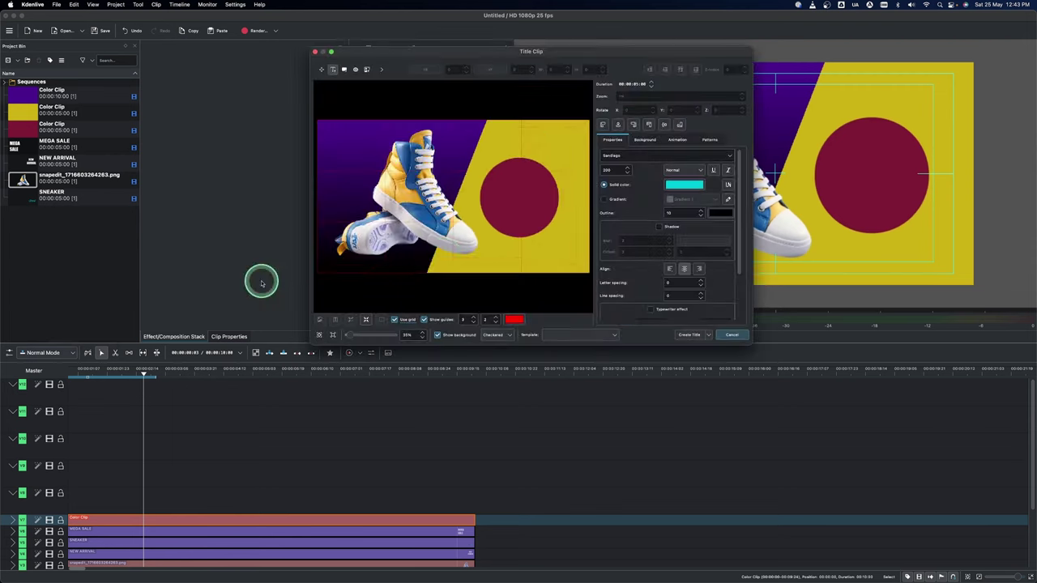
pyautogui.write('50% OFF')
pyautogui.click(682, 337)
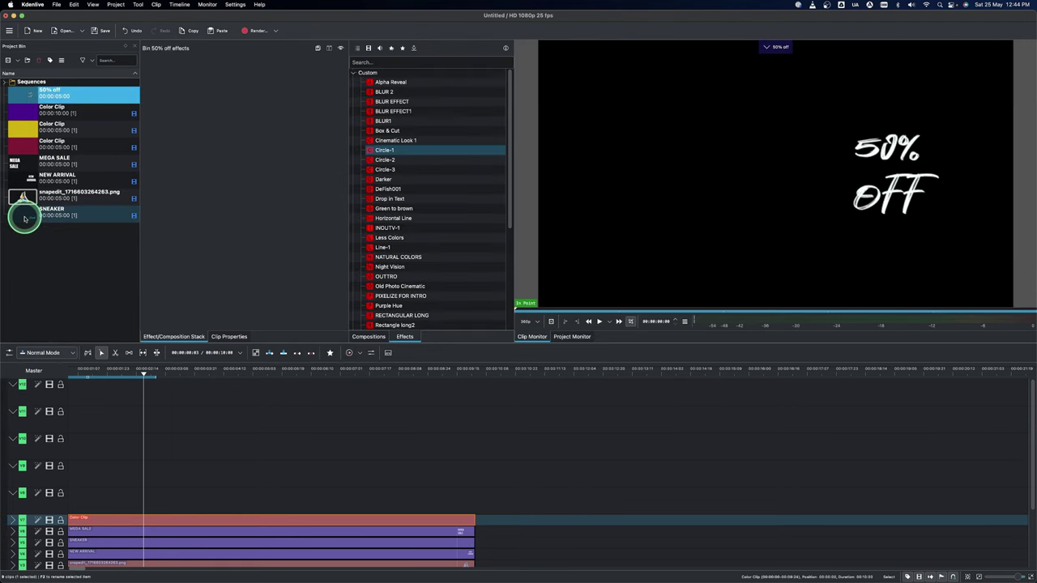
# Step: Place the '50% OFF' title on the track above the red clip and extend it to full length
pyautogui.click(24, 217)
pyautogui.moveTo(21, 98); pyautogui.dragTo(88, 509)
pyautogui.moveTo(293, 501); pyautogui.dragTo(519, 500)
pyautogui.click(378, 504)
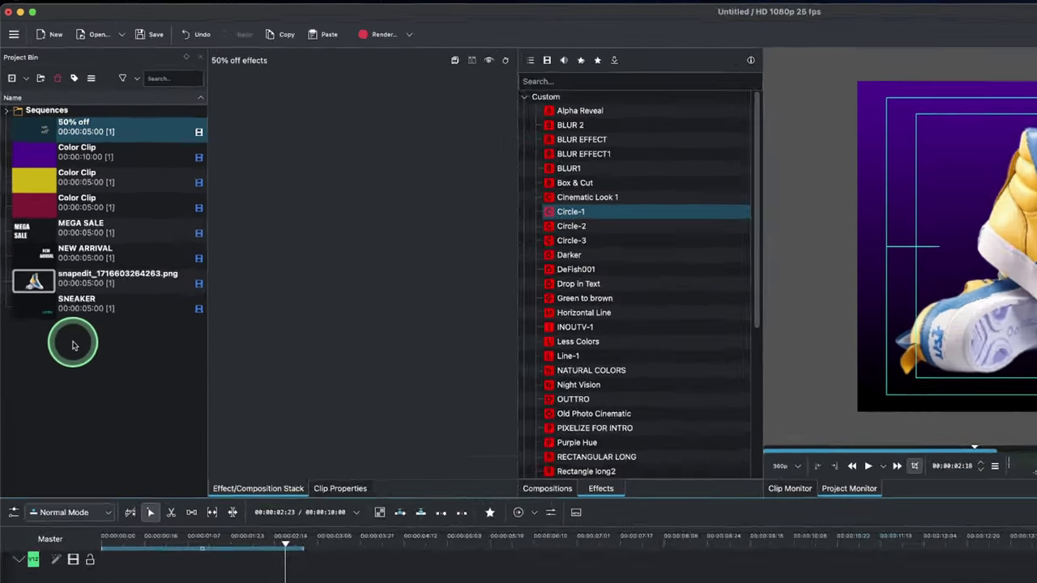
# Step: Duplicate the maroon color clip in the Project Bin as Color Clip (copy)
pyautogui.rightClick(50, 237)
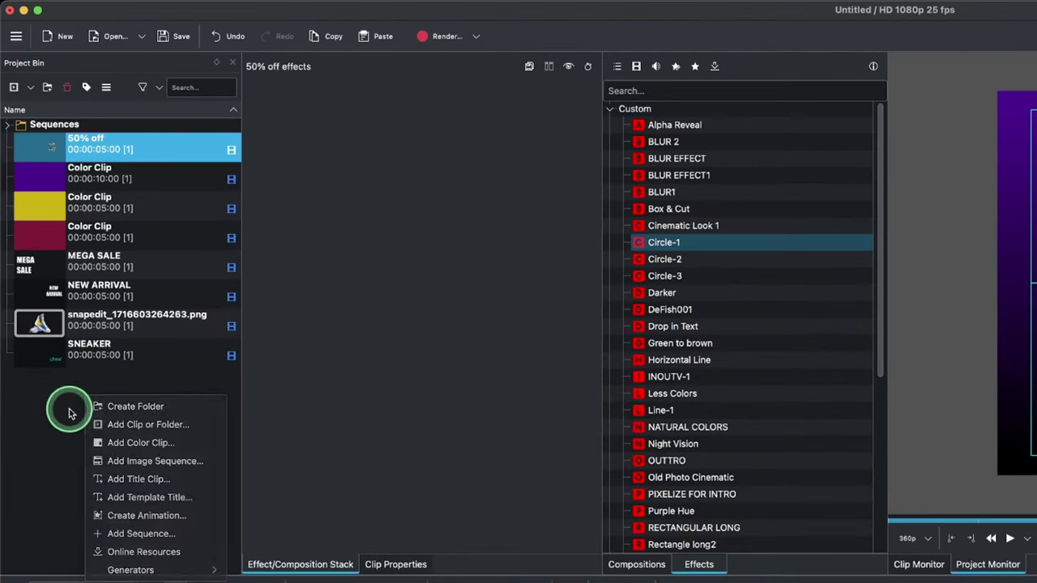
pyautogui.click(69, 413)
pyautogui.click(51, 235)
pyautogui.rightClick(54, 236)
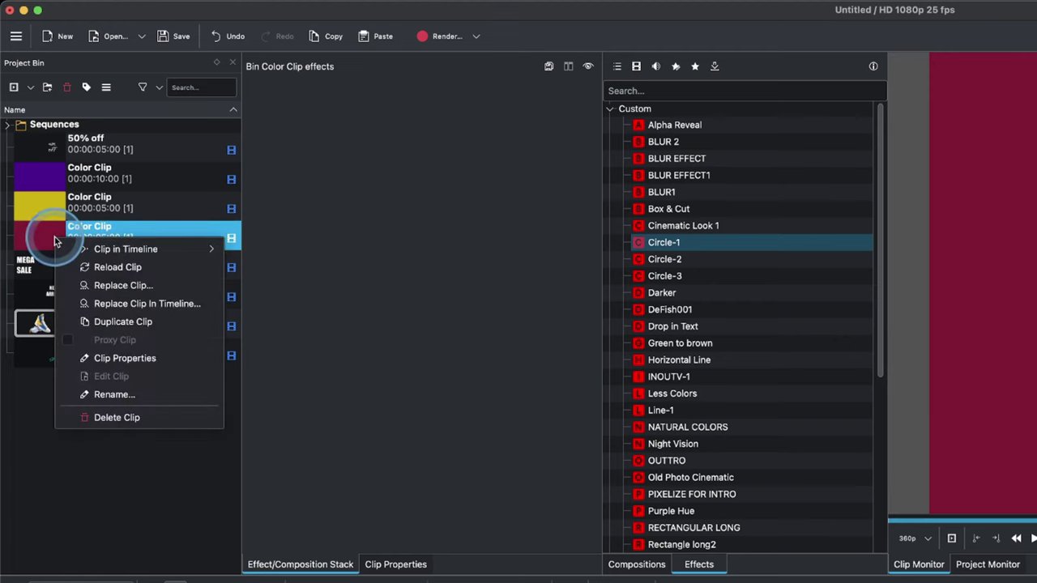
pyautogui.click(125, 324)
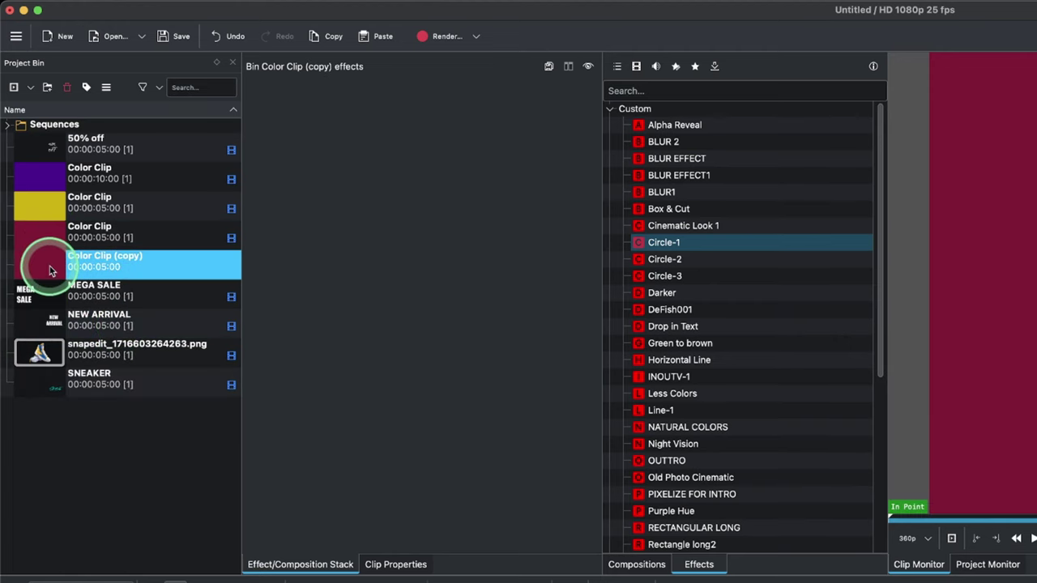
pyautogui.moveTo(50, 270)
pyautogui.mouseDown()
pyautogui.moveTo(84, 481)
pyautogui.moveTo(34, 273)
pyautogui.moveTo(47, 267)
pyautogui.mouseUp()
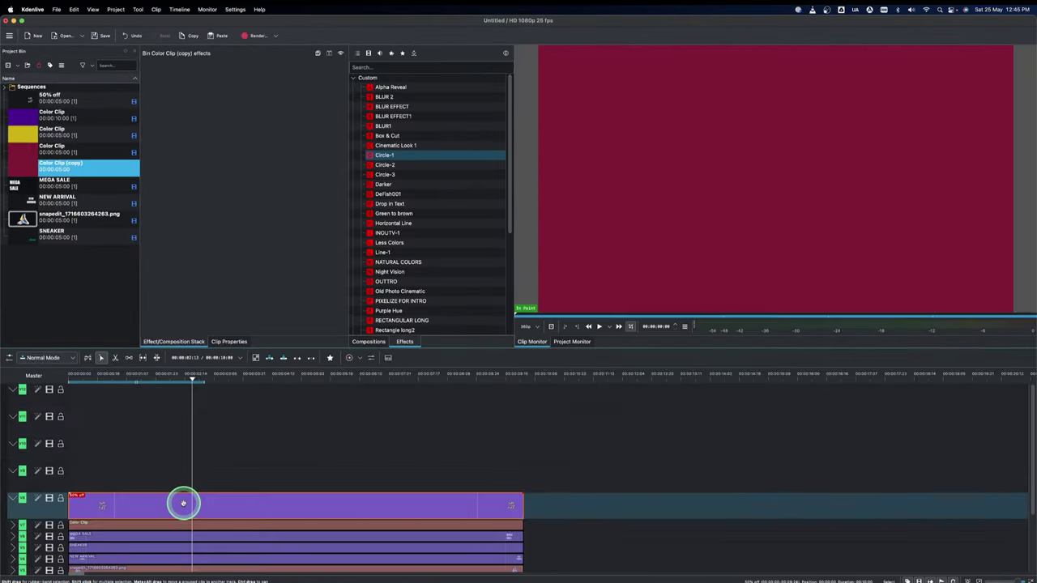
# Step: Place Color Clip (copy) on the top track at the start and stretch it to full length
pyautogui.click(183, 504)
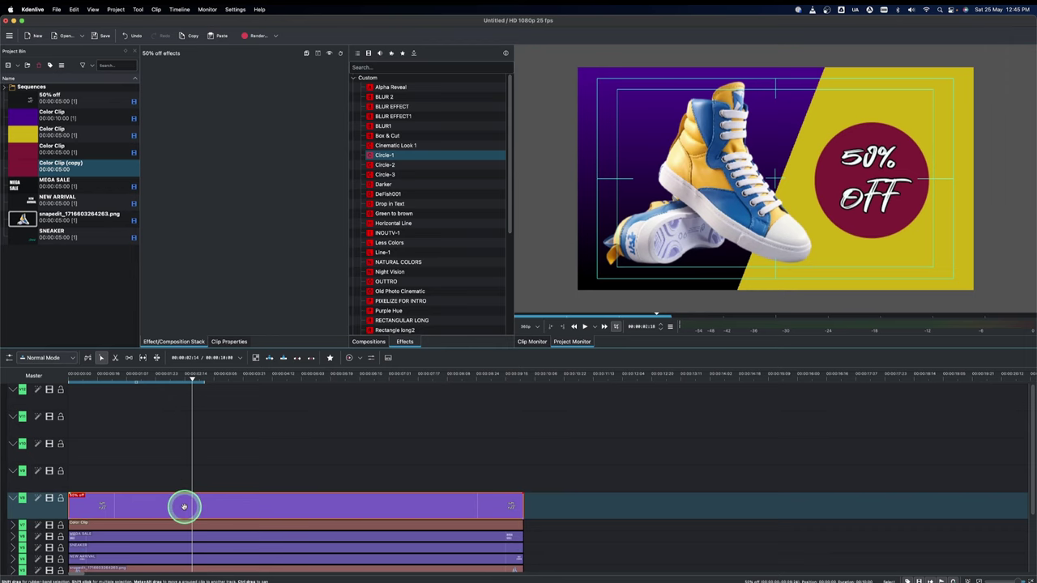
pyautogui.rightClick(184, 506)
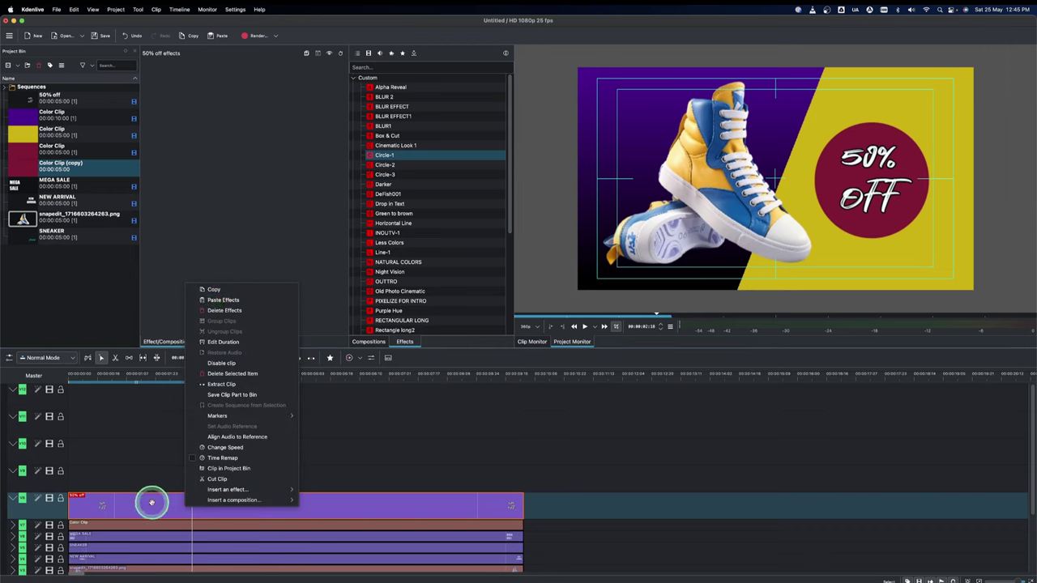
pyautogui.click(221, 217)
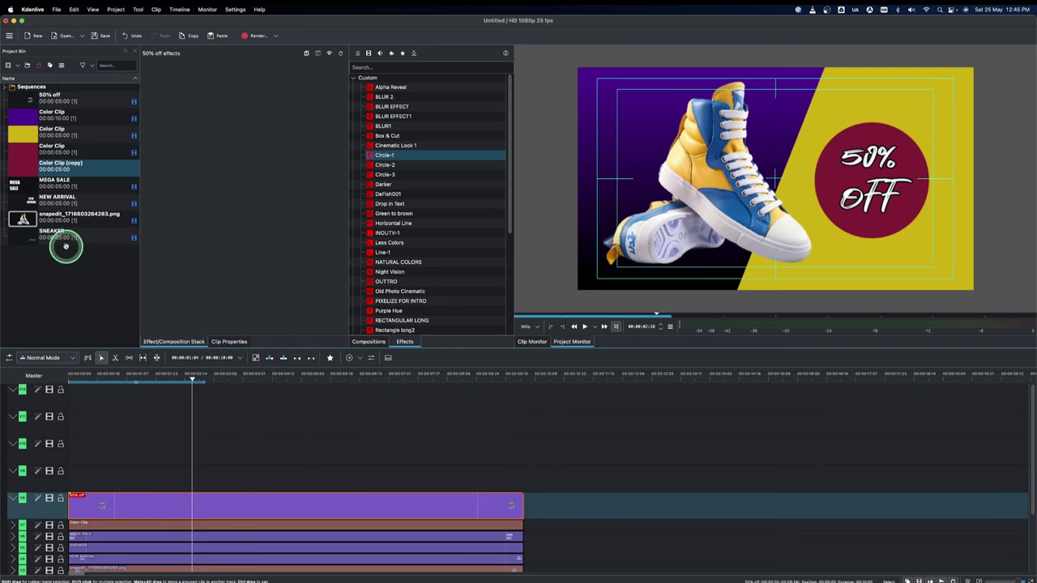
pyautogui.moveTo(27, 167); pyautogui.dragTo(69, 481)
pyautogui.moveTo(298, 479); pyautogui.dragTo(516, 479)
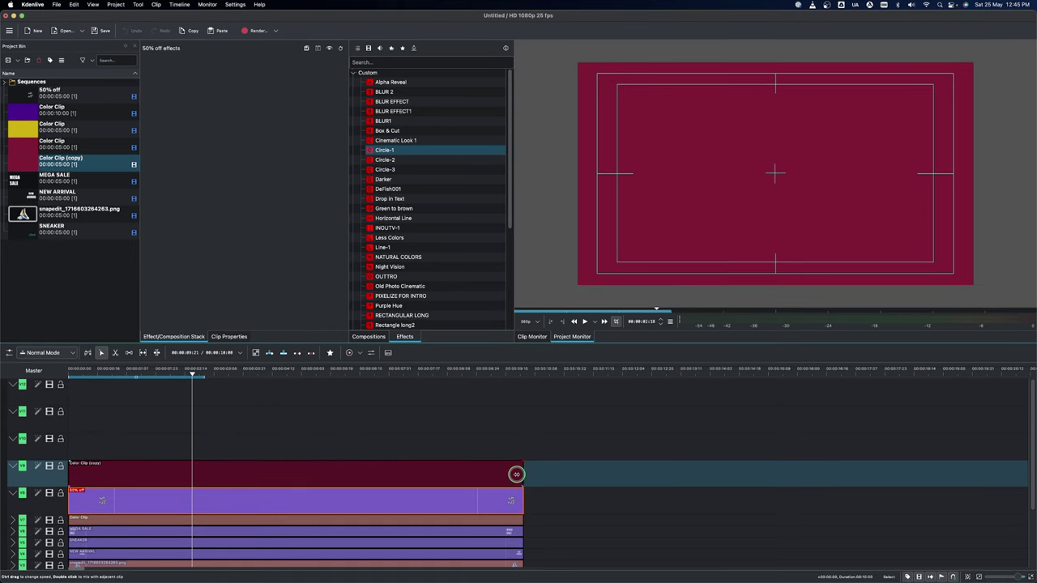
# Step: Apply Crop by padding to Color Clip (copy) and set its Radius to 1.00
pyautogui.click(430, 477)
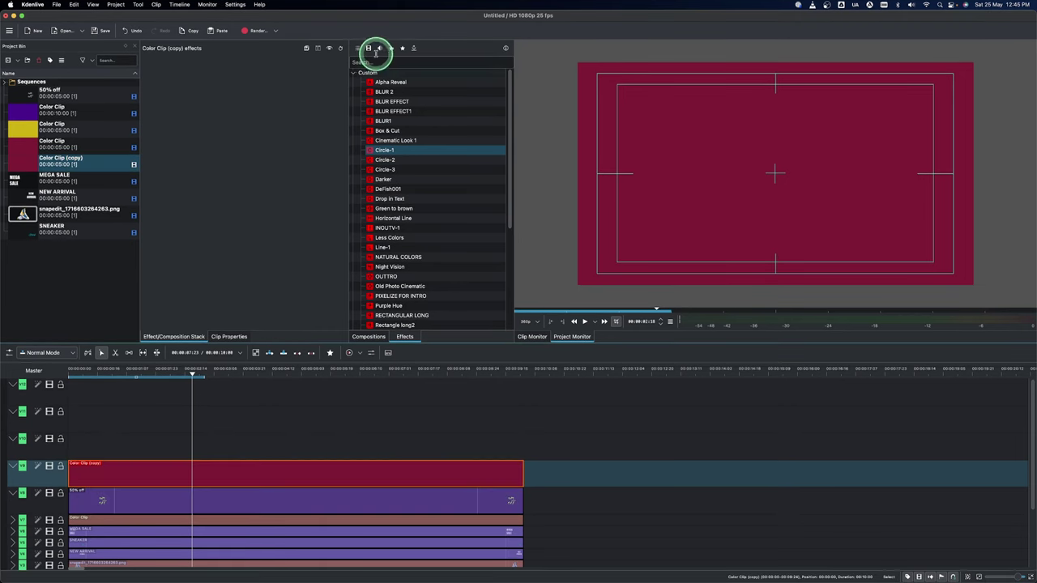
pyautogui.click(368, 47)
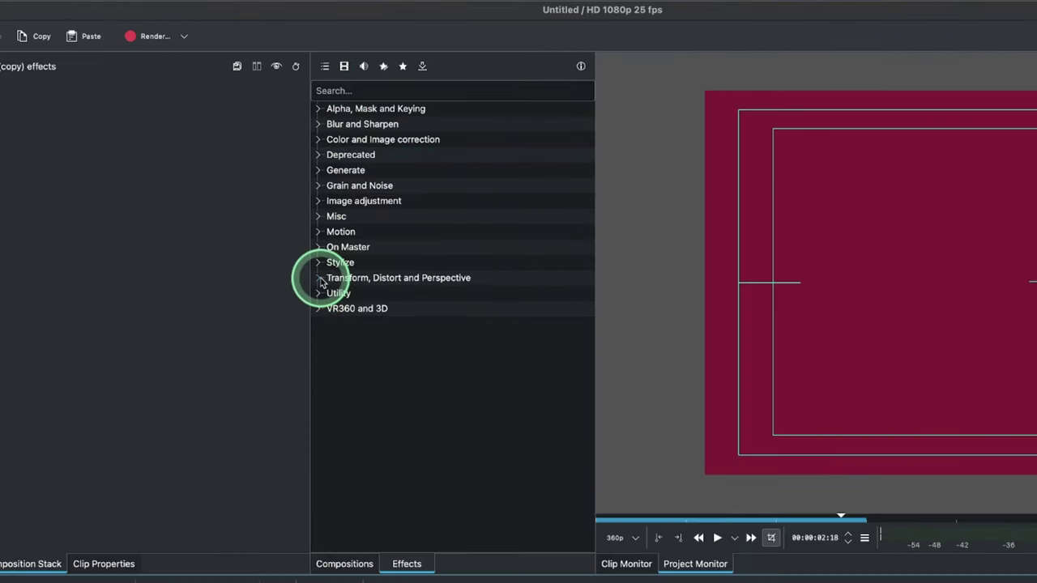
pyautogui.click(322, 280)
pyautogui.moveTo(348, 308); pyautogui.dragTo(194, 499)
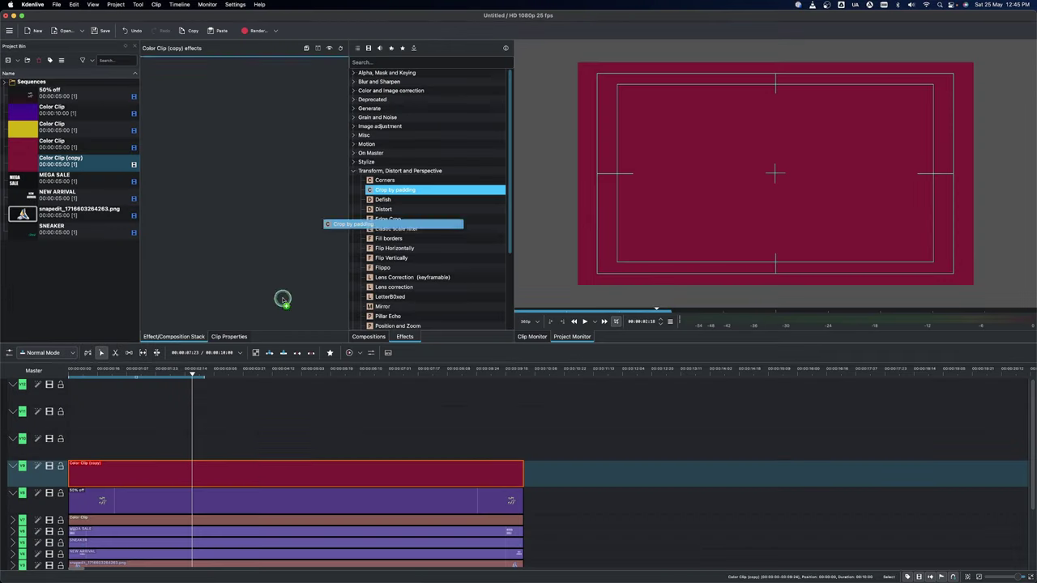
pyautogui.moveTo(283, 299); pyautogui.dragTo(234, 467)
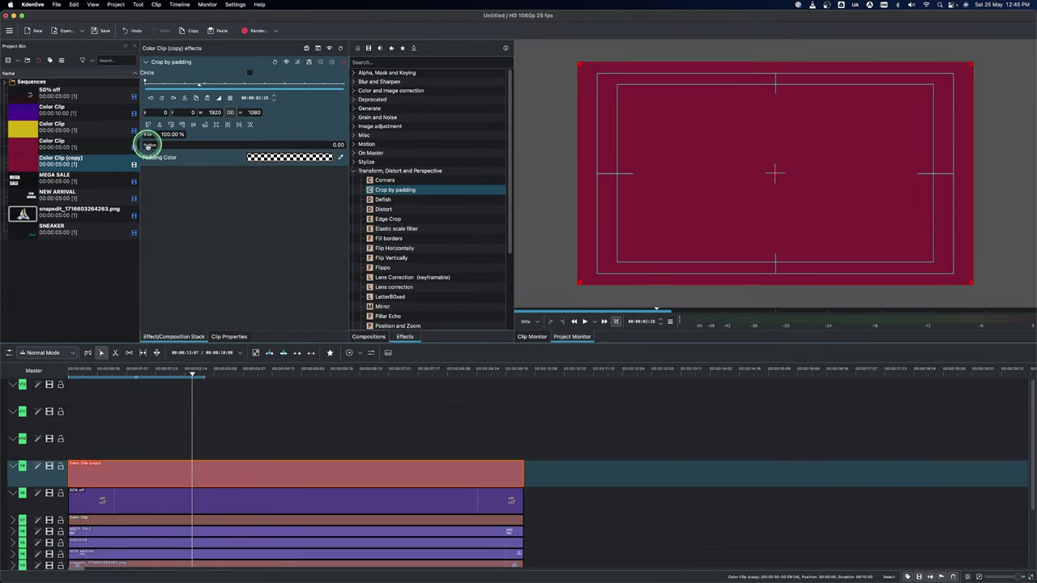
pyautogui.moveTo(350, 144); pyautogui.dragTo(359, 143)
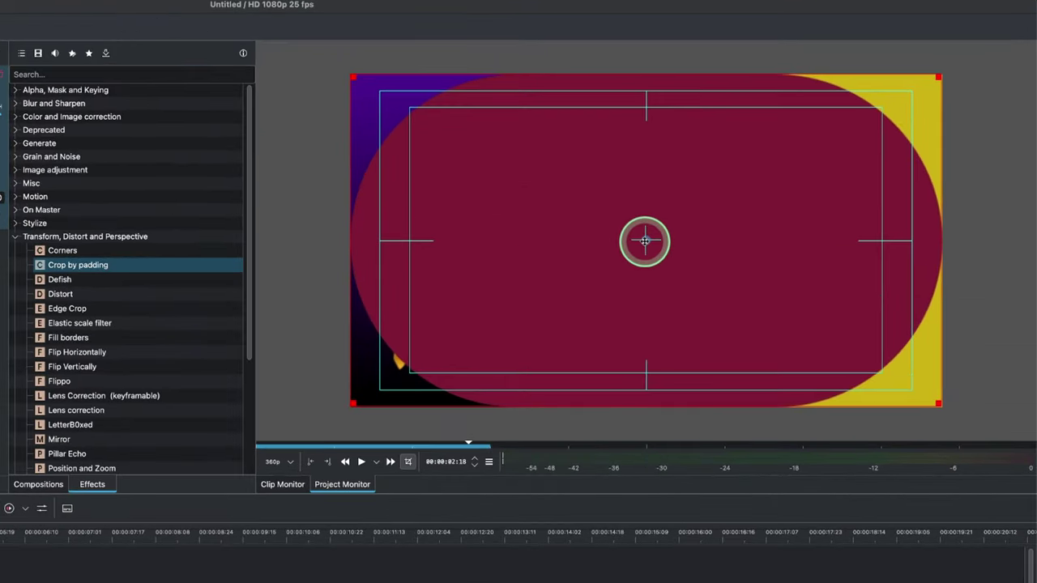
# Step: Push the rounded maroon shape left past the frame edge to reveal the sneaker
pyautogui.moveTo(645, 241); pyautogui.dragTo(328, 227)
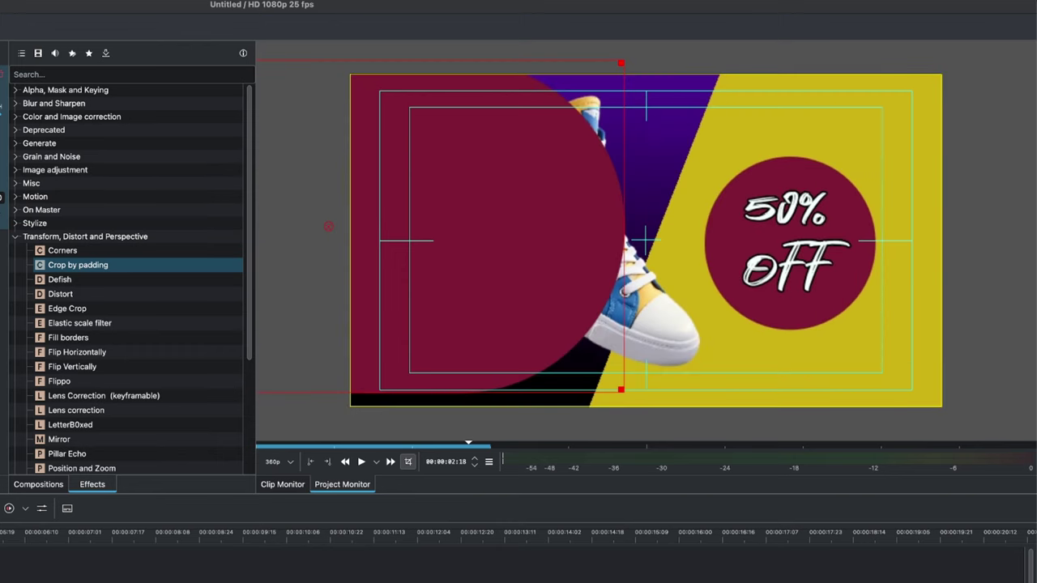
pyautogui.moveTo(1020, 261)
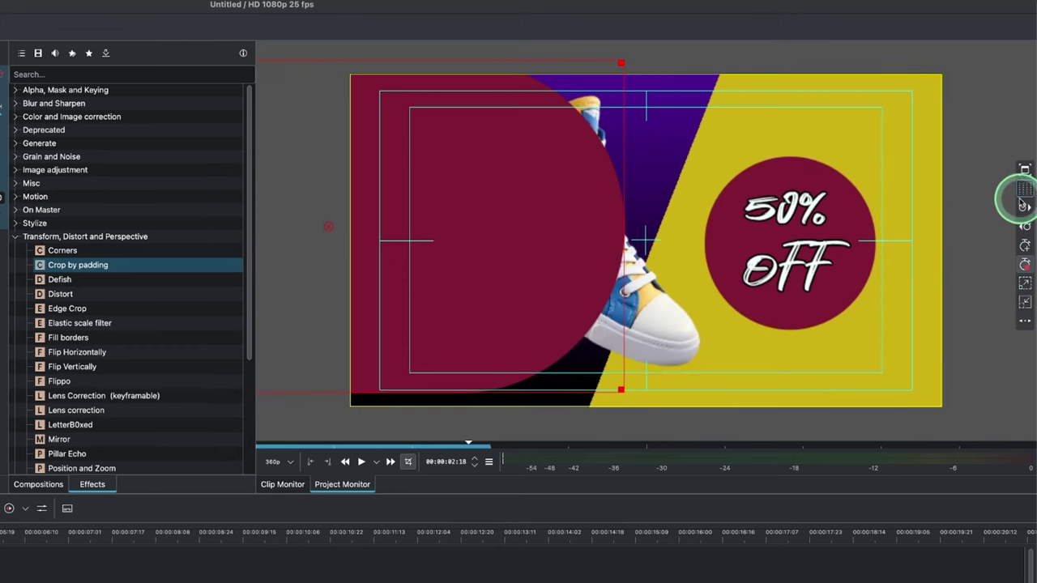
pyautogui.click(1024, 302)
pyautogui.click(1024, 300)
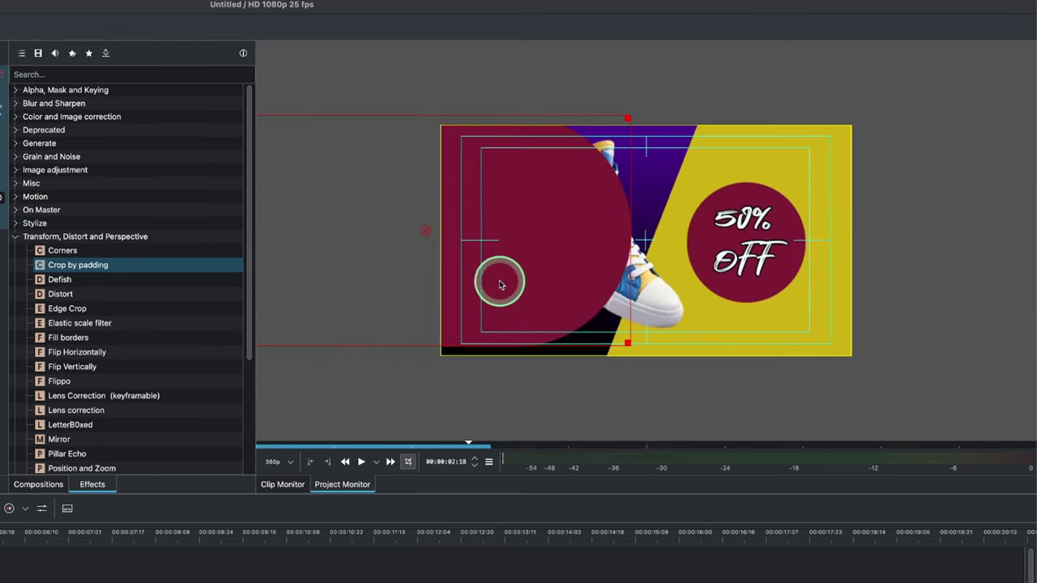
pyautogui.moveTo(423, 231); pyautogui.dragTo(376, 239)
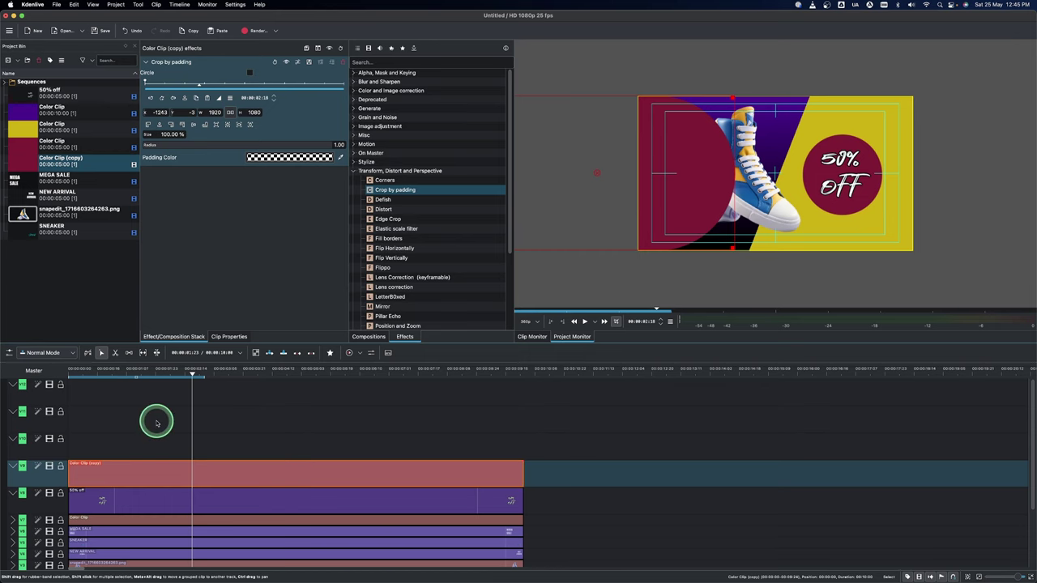
pyautogui.scroll(-2, 156, 422)
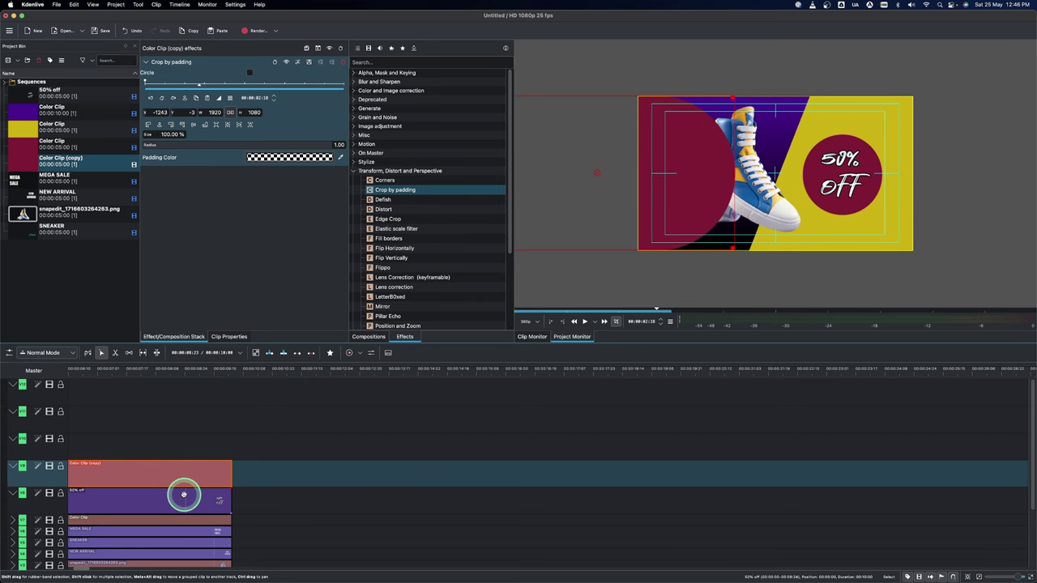
pyautogui.scroll(2, 181, 494)
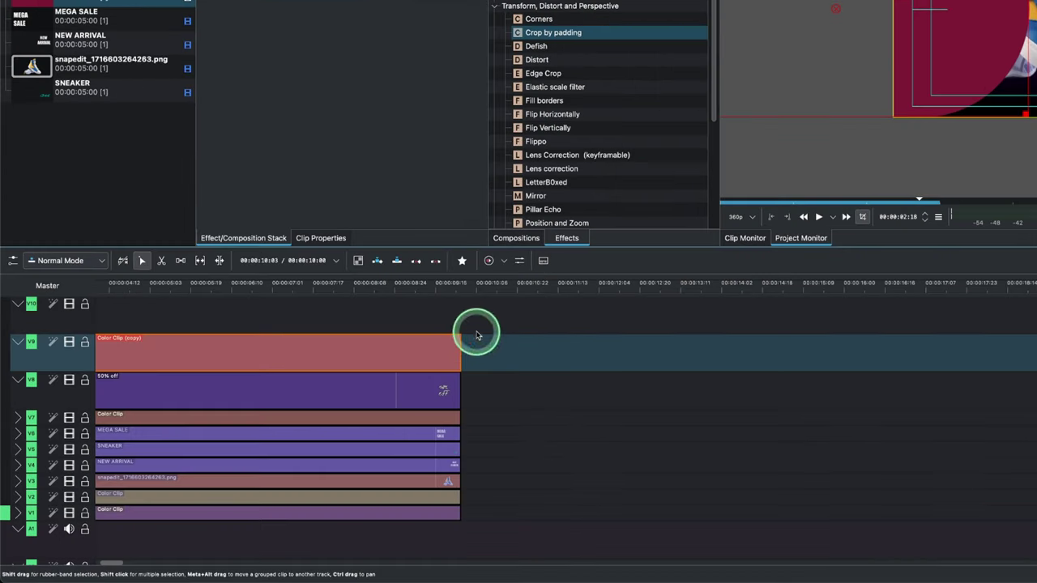
# Step: Move Color Clip (copy) down to track V3 beneath the sneaker and collapse its Crop by padding settings
pyautogui.moveTo(341, 458); pyautogui.dragTo(285, 568)
pyautogui.moveTo(394, 478); pyautogui.dragTo(362, 462)
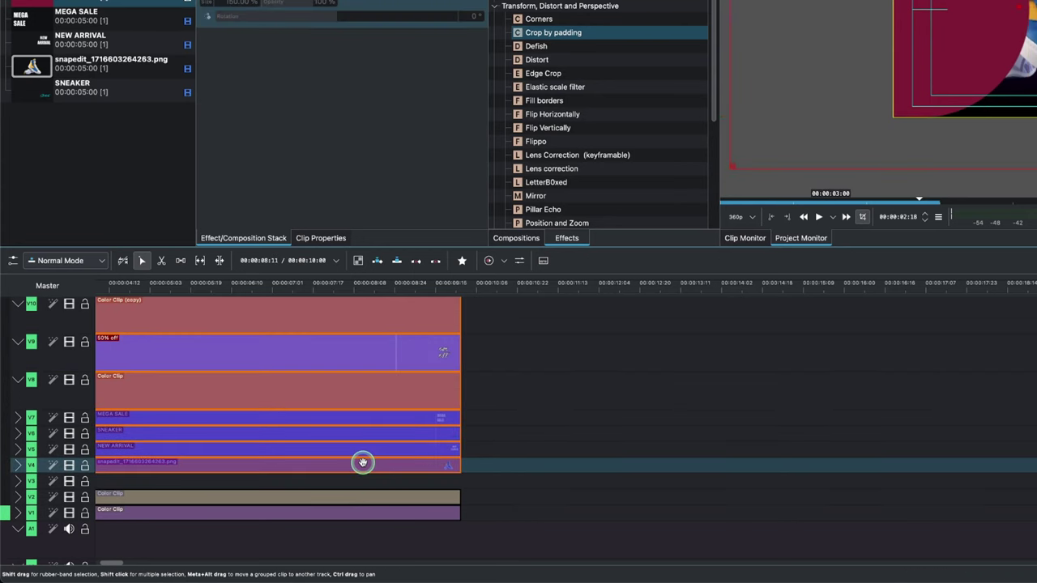
pyautogui.click(555, 428)
pyautogui.click(181, 310)
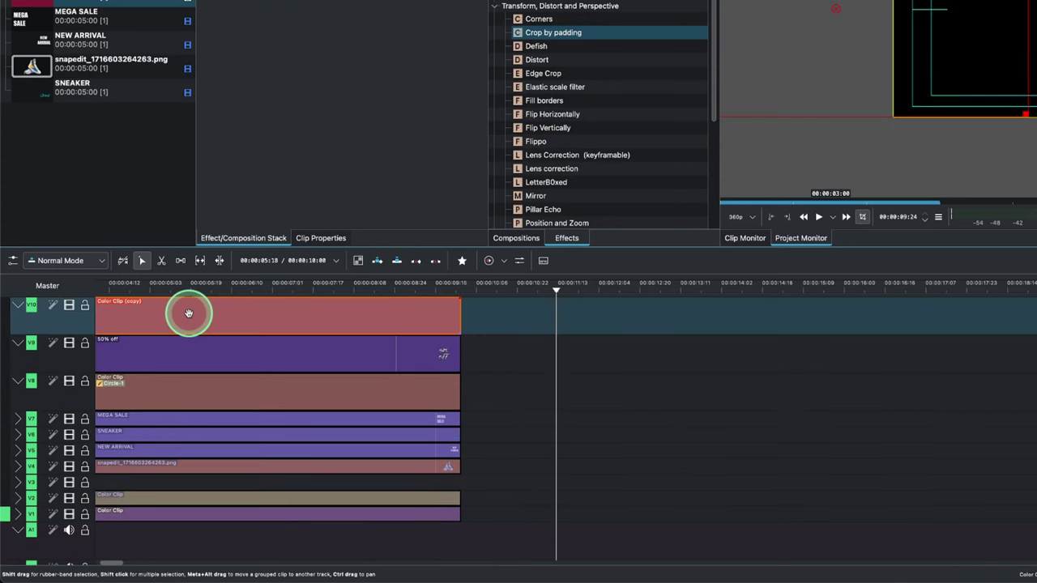
pyautogui.moveTo(174, 422); pyautogui.dragTo(174, 486)
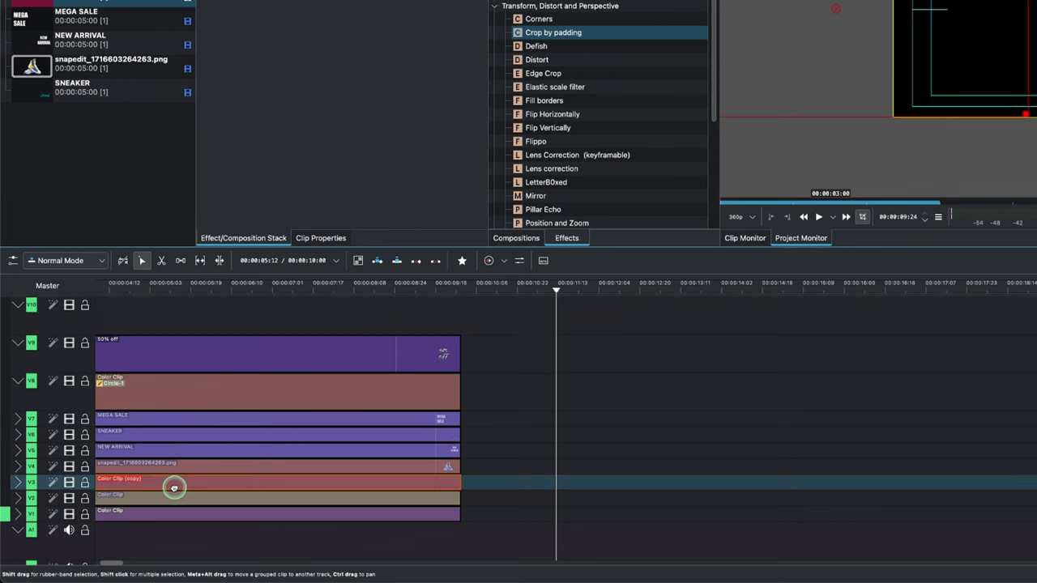
pyautogui.click(238, 305)
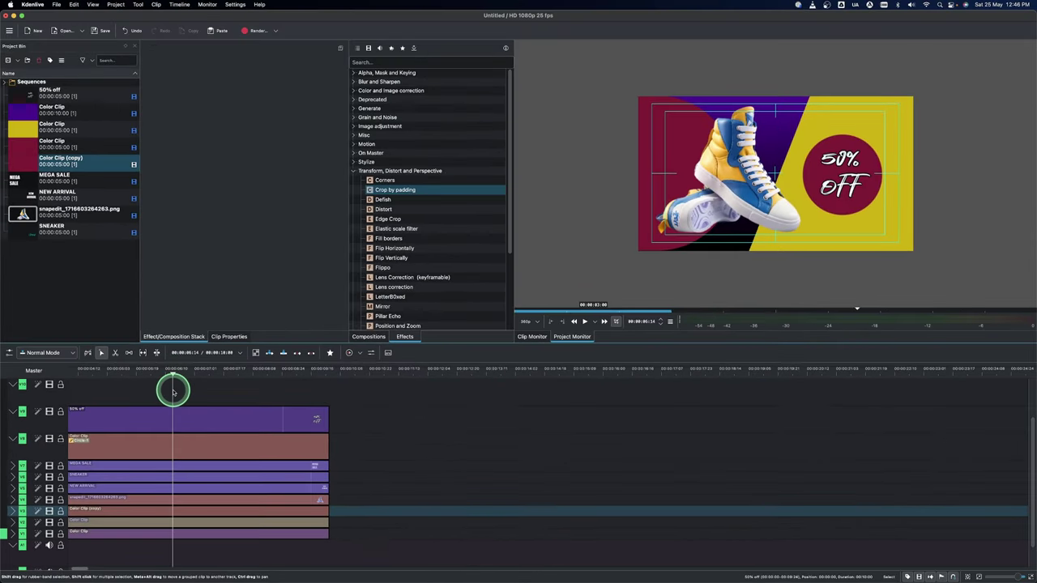
pyautogui.click(157, 499)
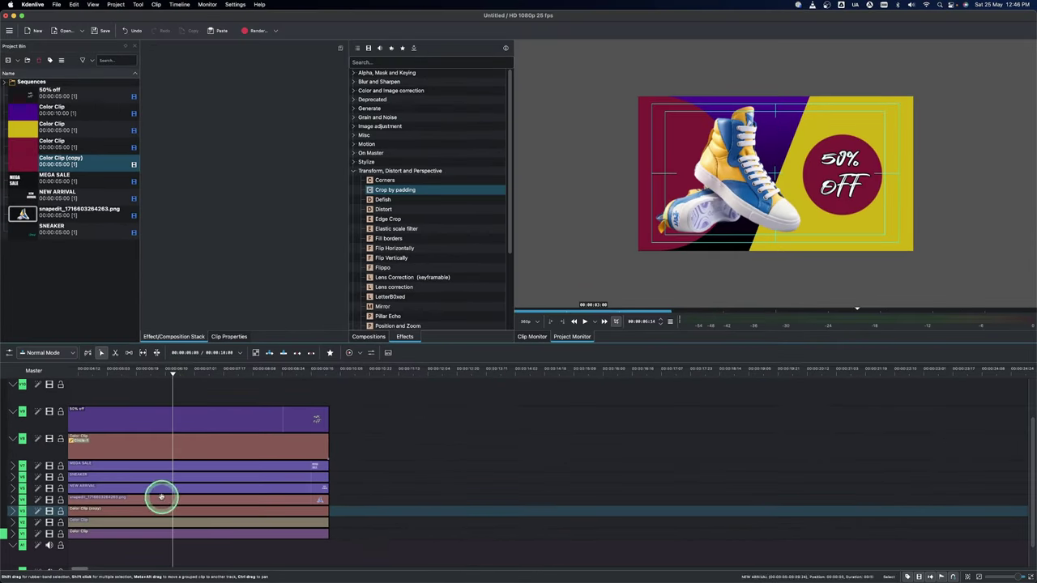
pyautogui.click(176, 512)
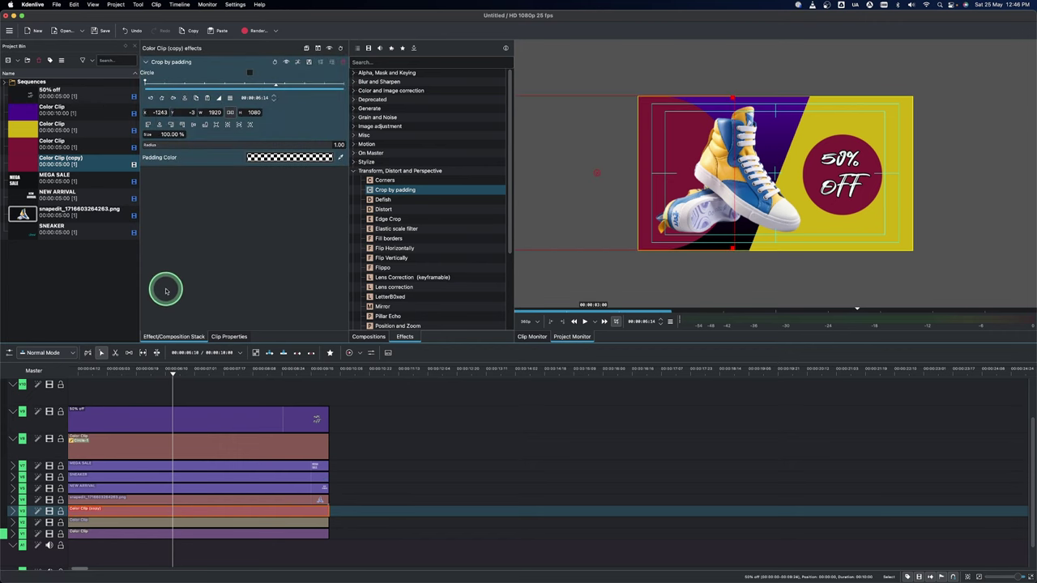
pyautogui.click(145, 63)
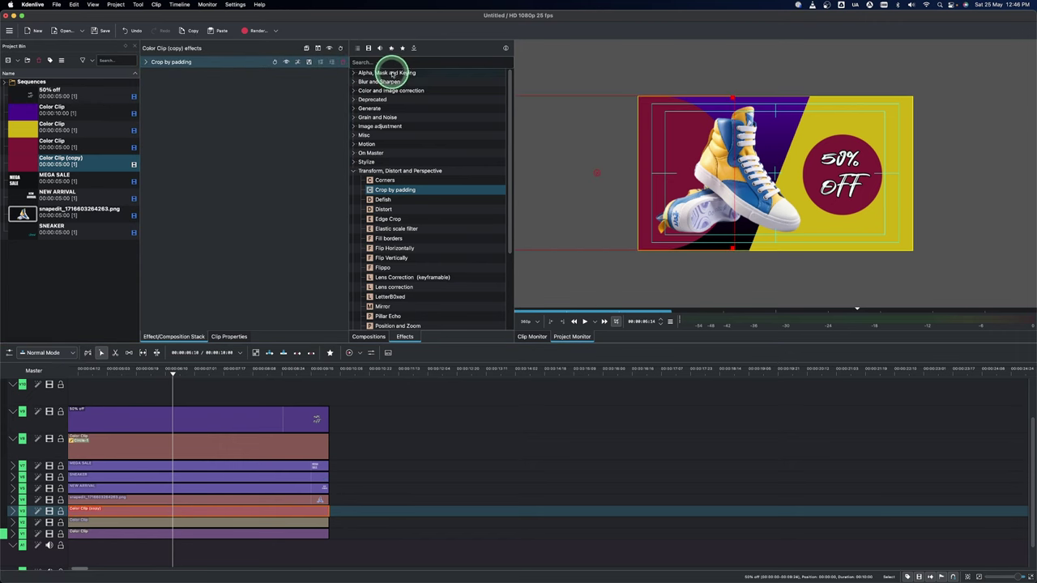
# Step: Add an Alpha gradient to Color Clip (copy) with its Operation set to Min
pyautogui.click(353, 74)
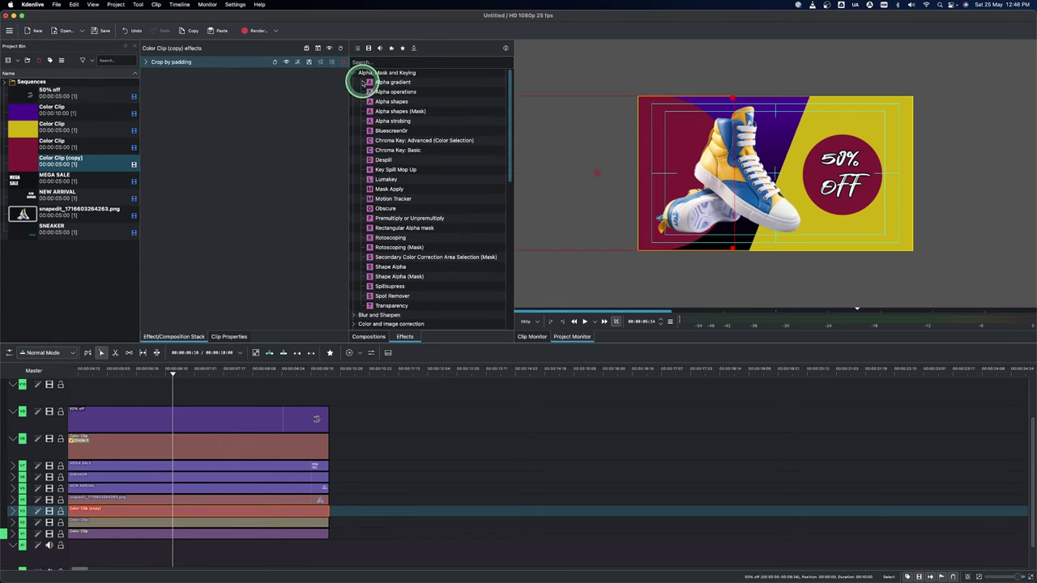
pyautogui.moveTo(375, 83); pyautogui.dragTo(244, 187)
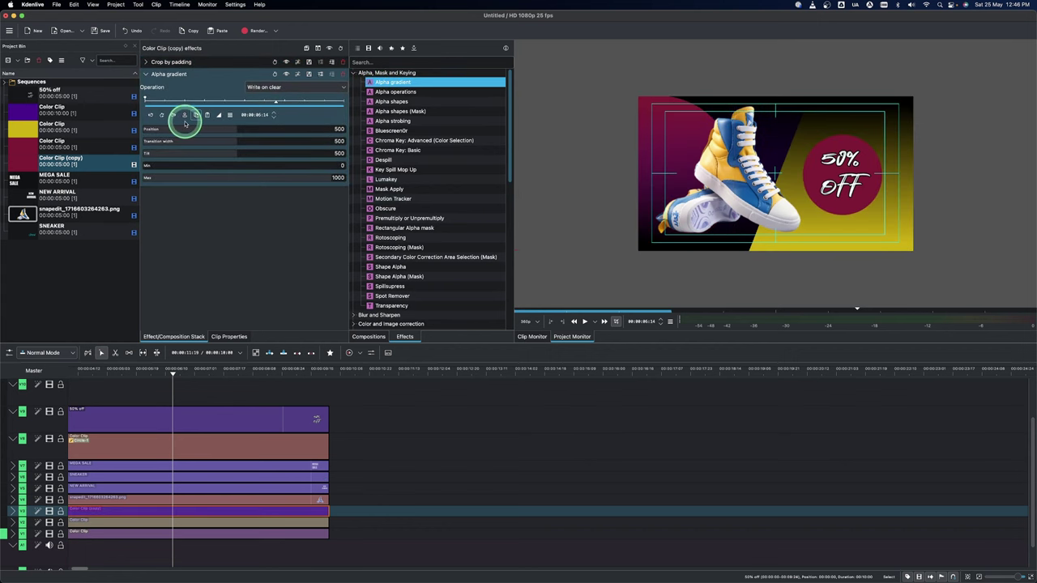
pyautogui.click(265, 89)
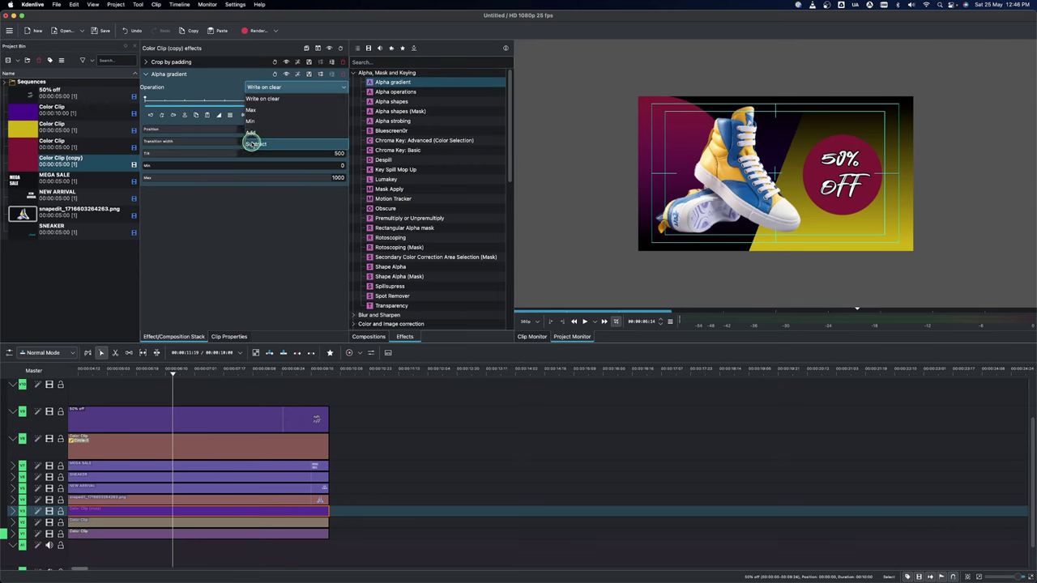
pyautogui.click(254, 143)
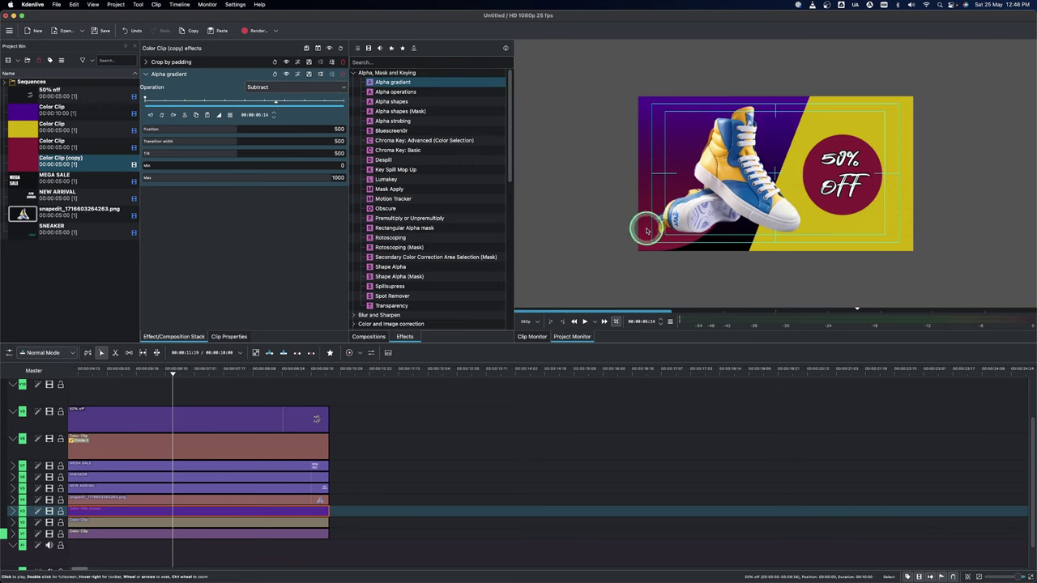
pyautogui.click(277, 86)
pyautogui.click(259, 121)
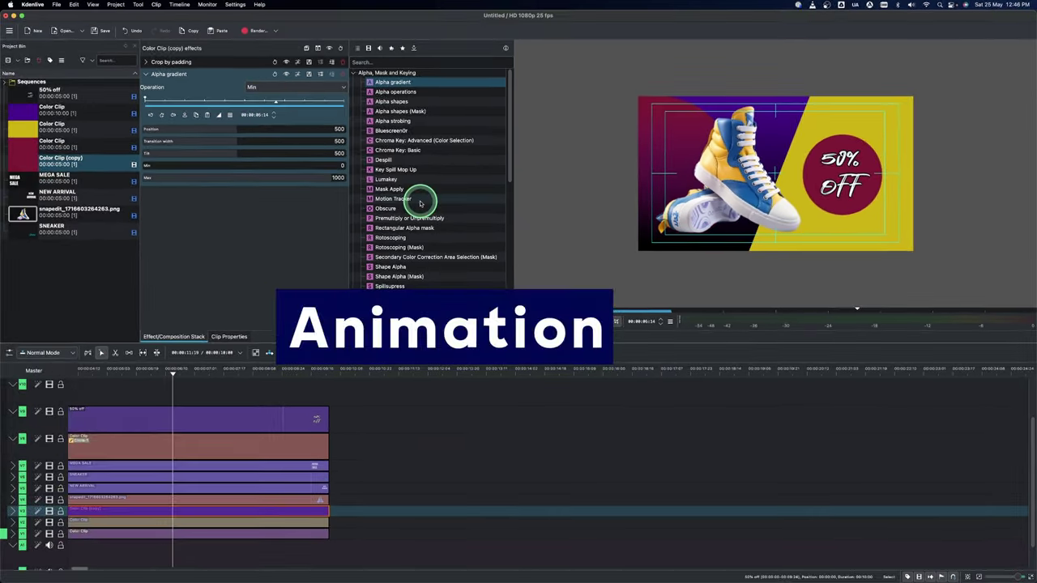
# Step: Check the sneaker's Transform keyframe at 02:13, set the playhead to 02:14, and reselect Color Clip (copy)
pyautogui.click(176, 378)
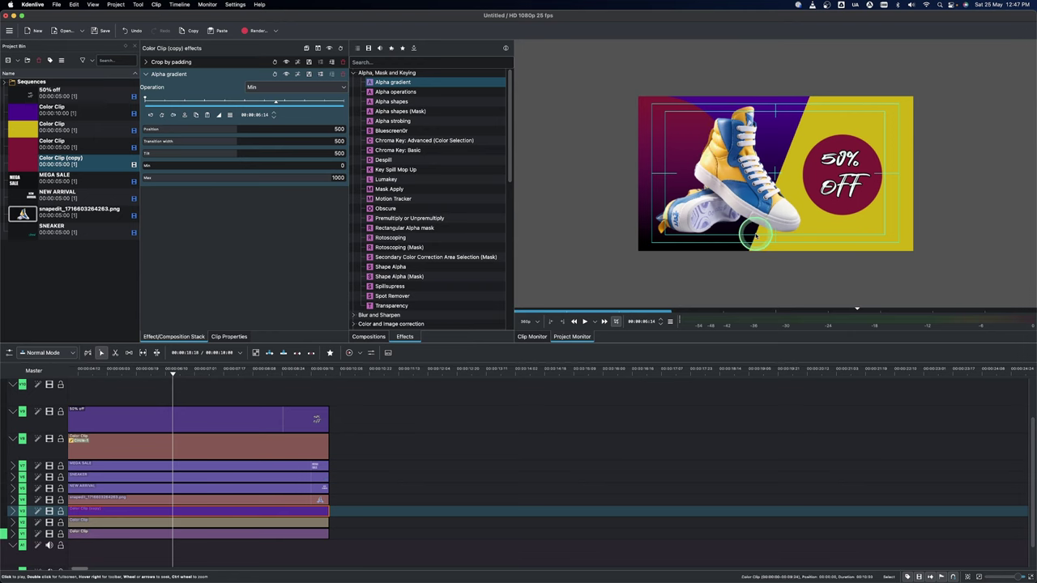
pyautogui.scroll(1, 548, 248)
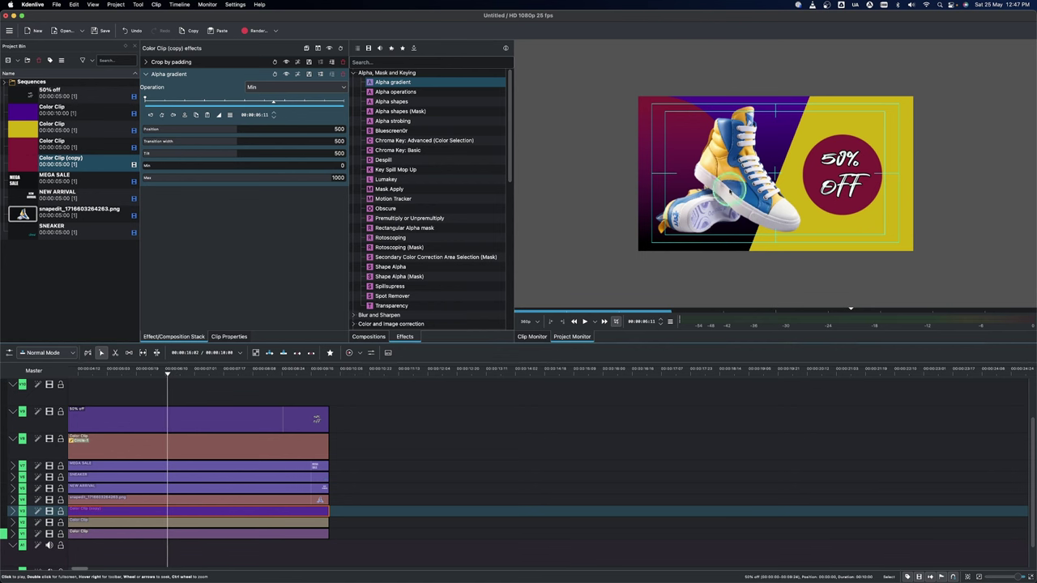
pyautogui.click(159, 499)
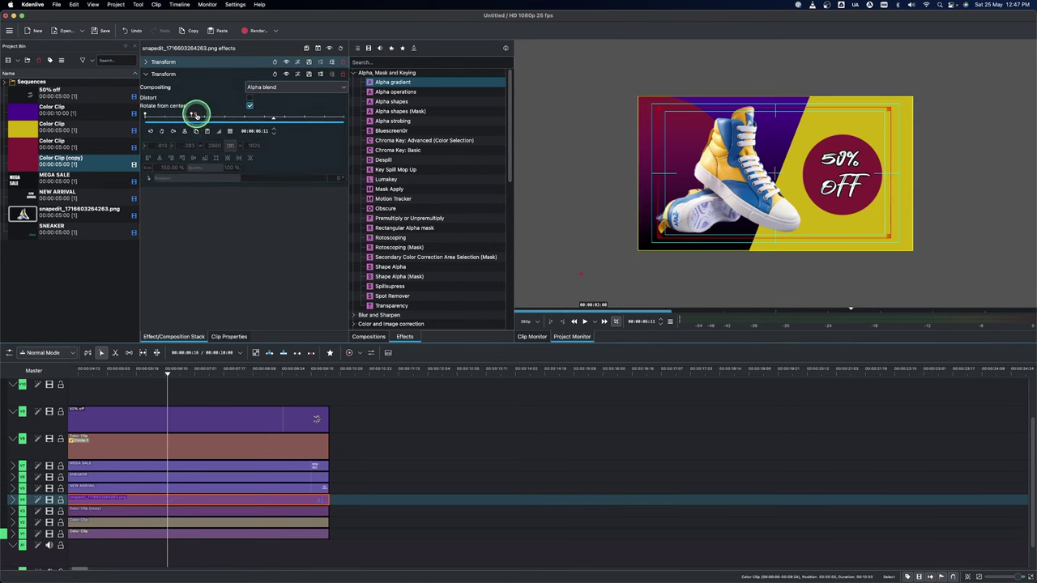
pyautogui.click(195, 114)
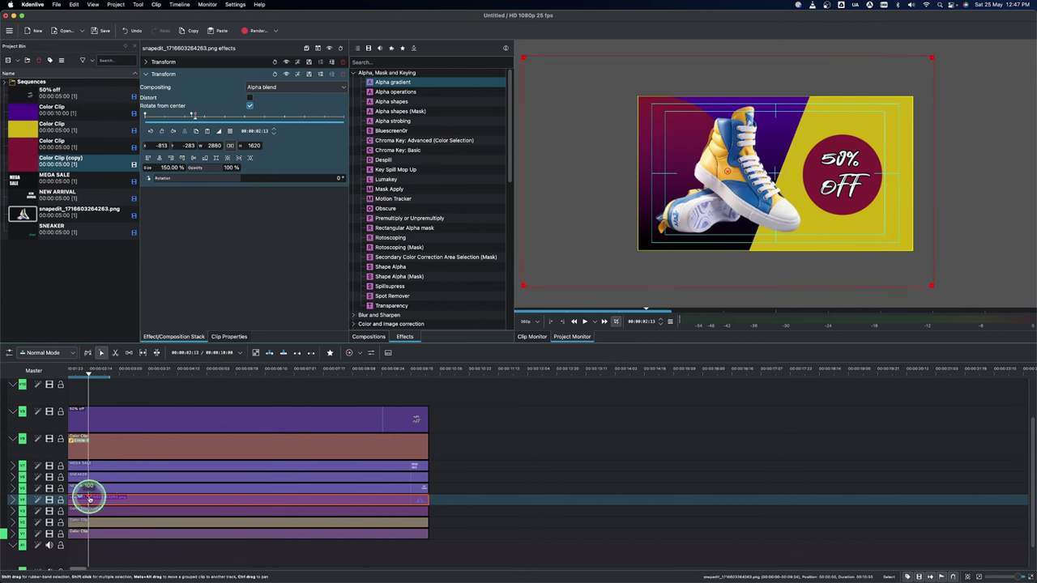
pyautogui.click(90, 374)
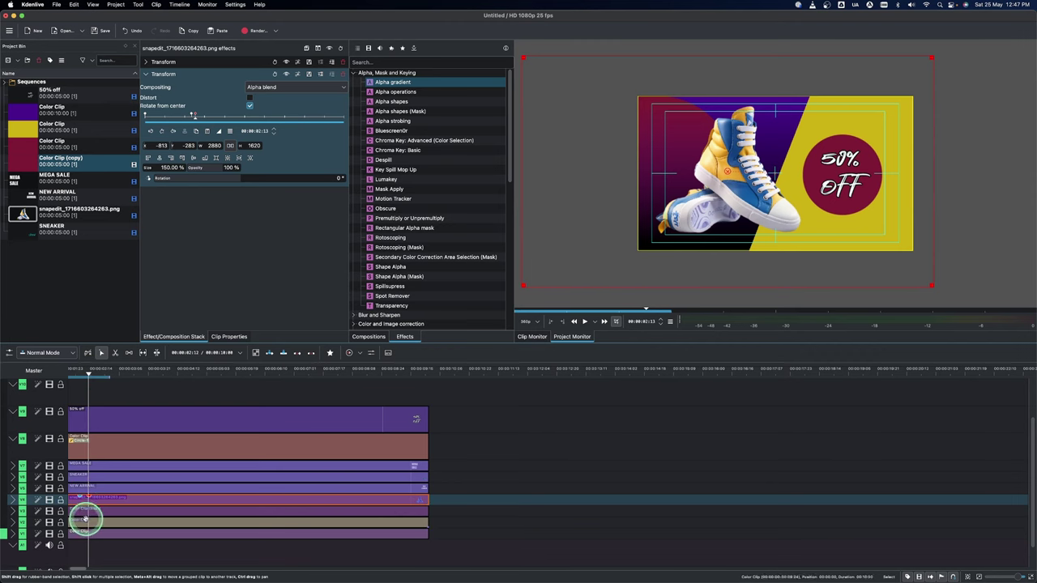
pyautogui.click(88, 511)
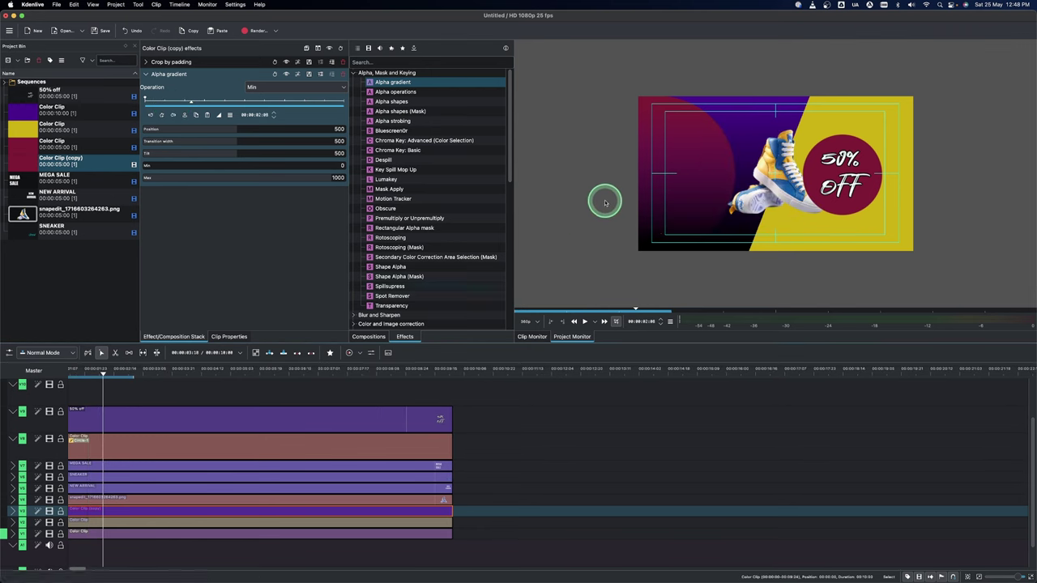
# Step: Collapse Alpha gradient, expand Crop by padding, and slide the circle off-frame to X -1928
pyautogui.click(146, 75)
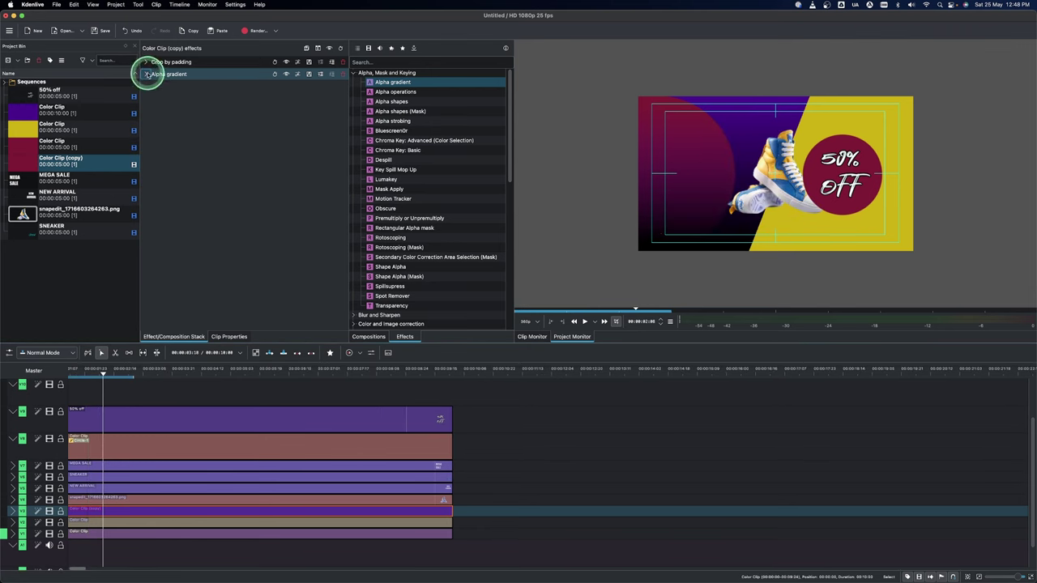
pyautogui.click(146, 63)
pyautogui.moveTo(144, 109)
pyautogui.mouseDown()
pyautogui.moveTo(2, 106)
pyautogui.moveTo(140, 111)
pyautogui.mouseUp()
pyautogui.moveTo(28, 111); pyautogui.dragTo(3, 114)
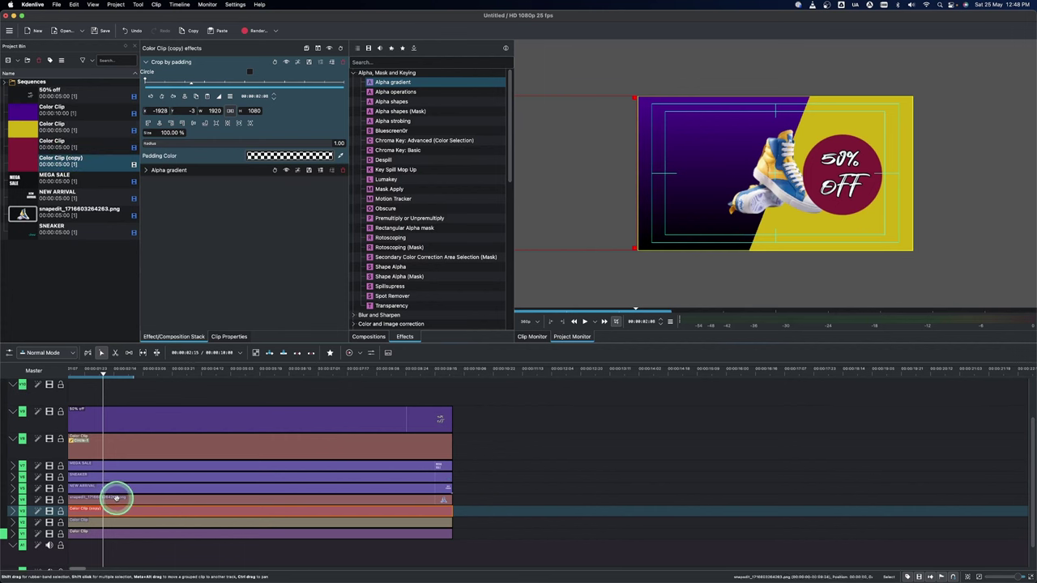
# Step: At 02:13, add a Crop by padding keyframe and bring the circle in to X -1353
pyautogui.click(117, 498)
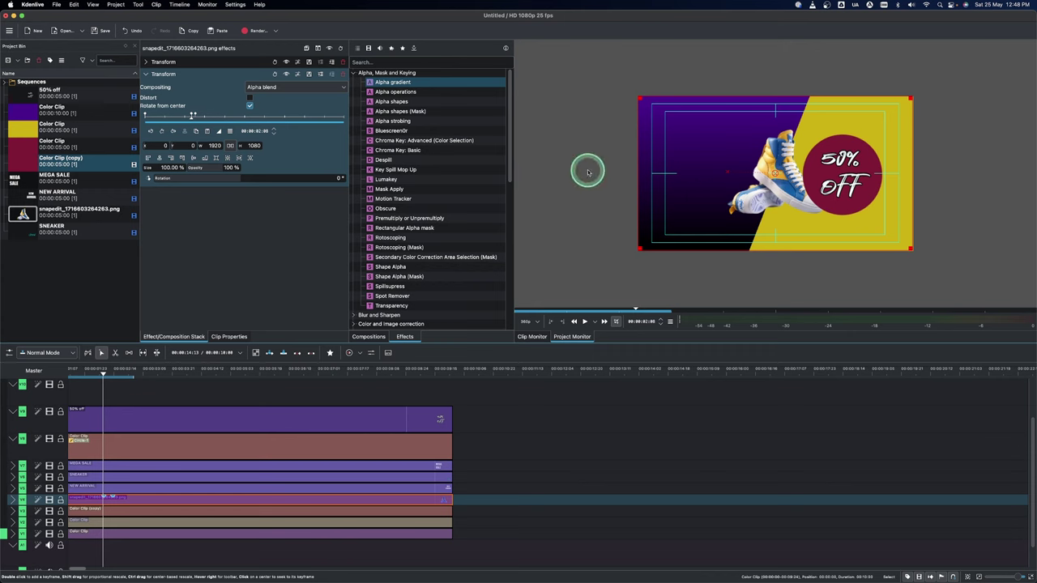
pyautogui.click(102, 510)
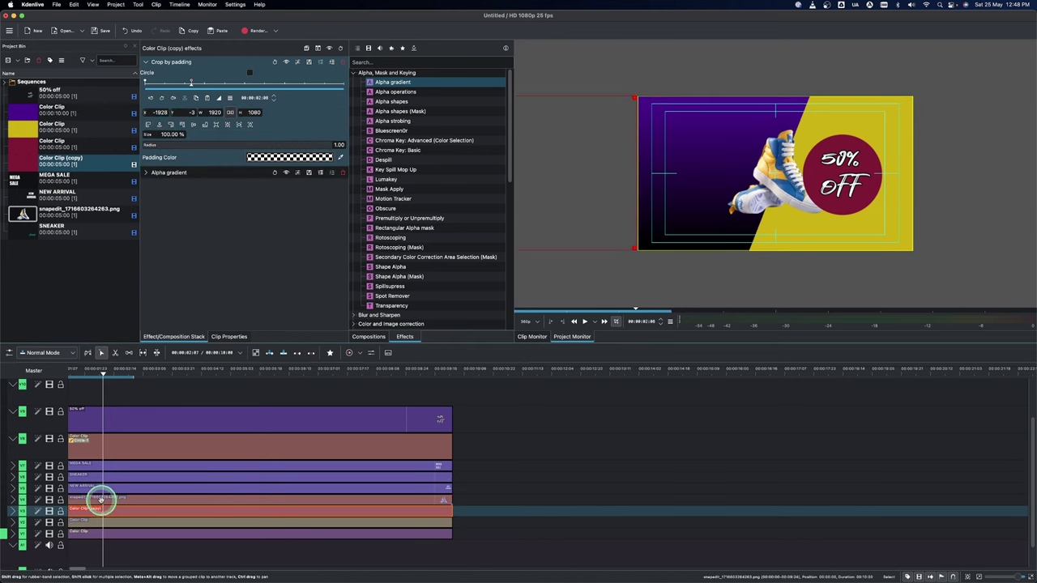
pyautogui.click(100, 497)
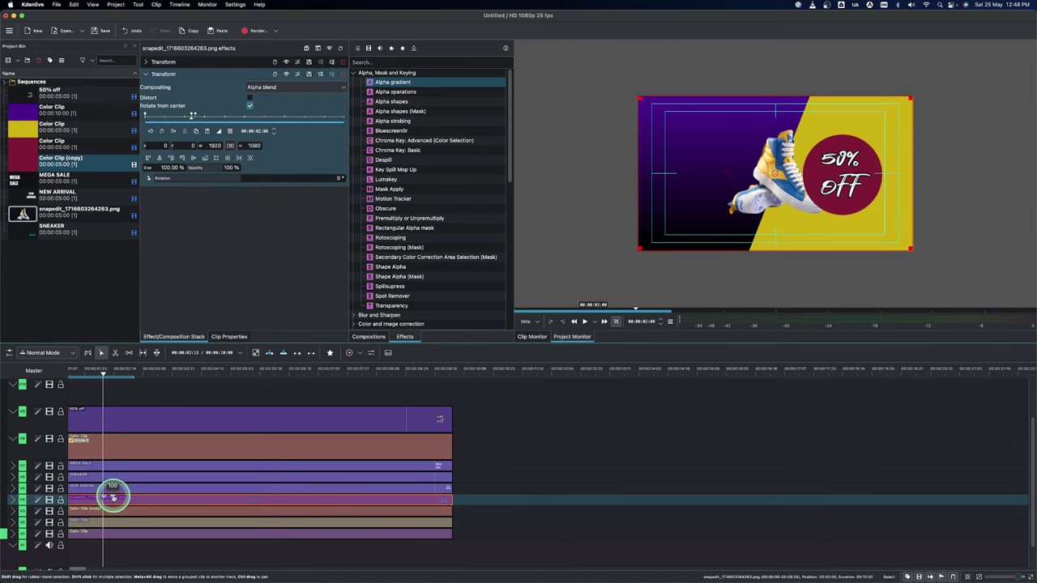
pyautogui.click(112, 497)
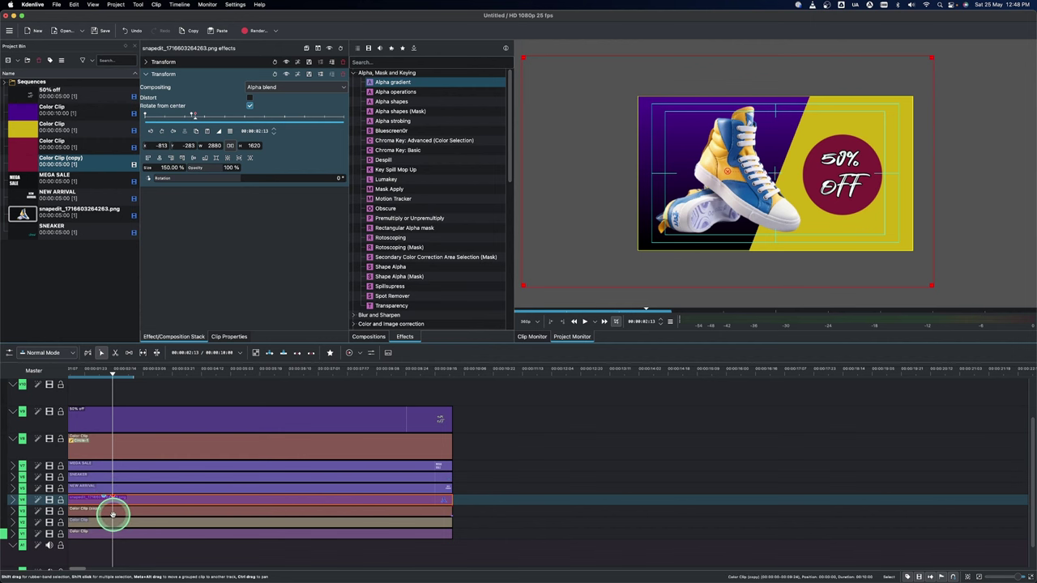
pyautogui.click(112, 511)
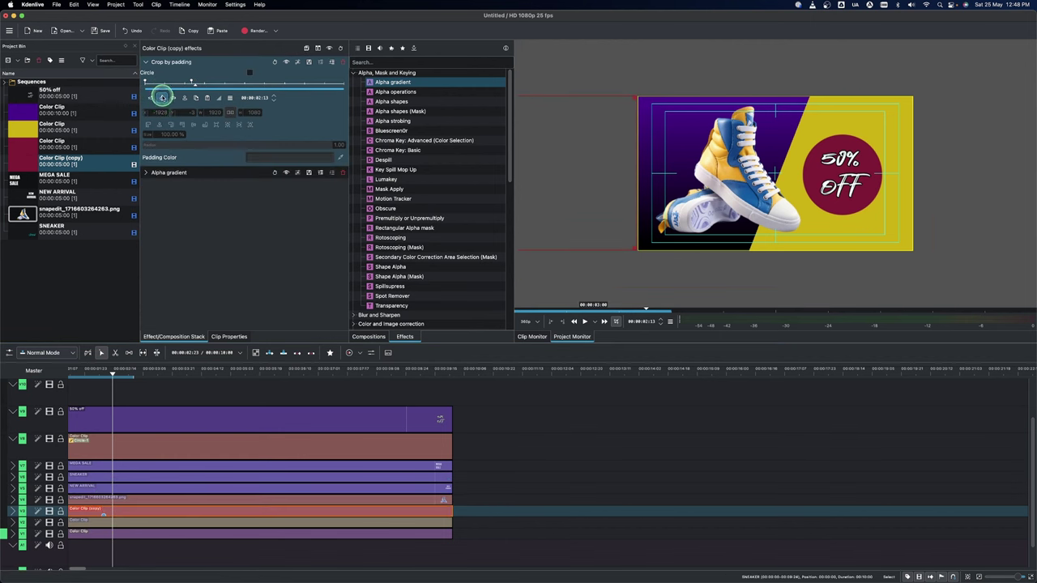
pyautogui.click(162, 97)
pyautogui.click(151, 111)
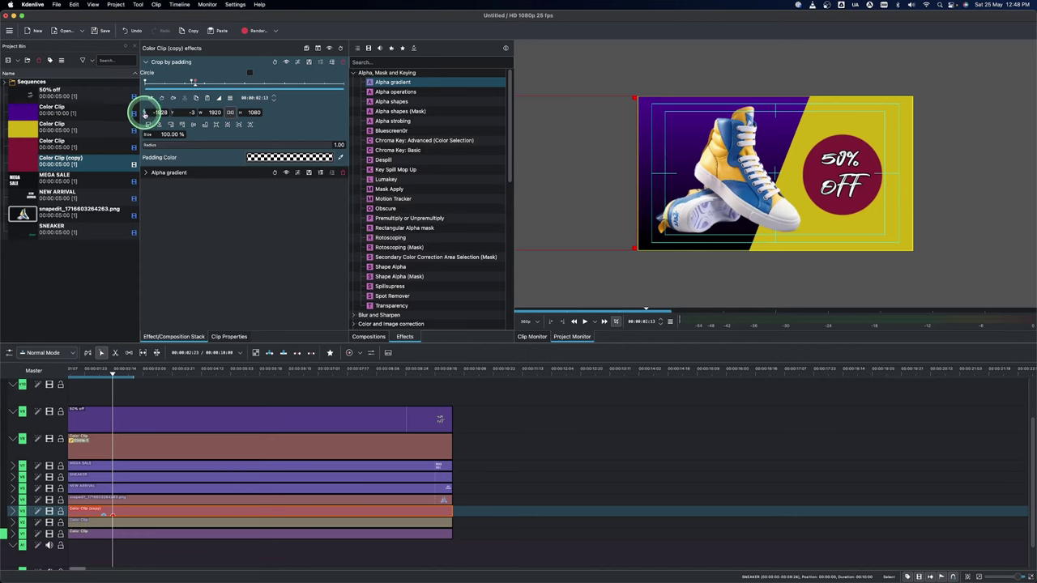
pyautogui.moveTo(219, 113); pyautogui.dragTo(324, 125)
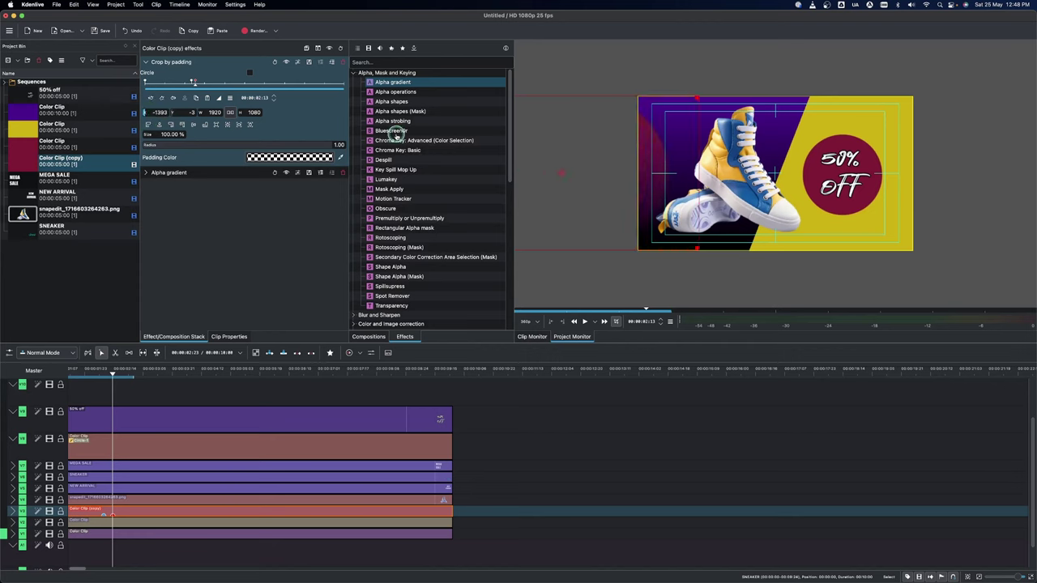
pyautogui.moveTo(397, 134); pyautogui.dragTo(175, 204)
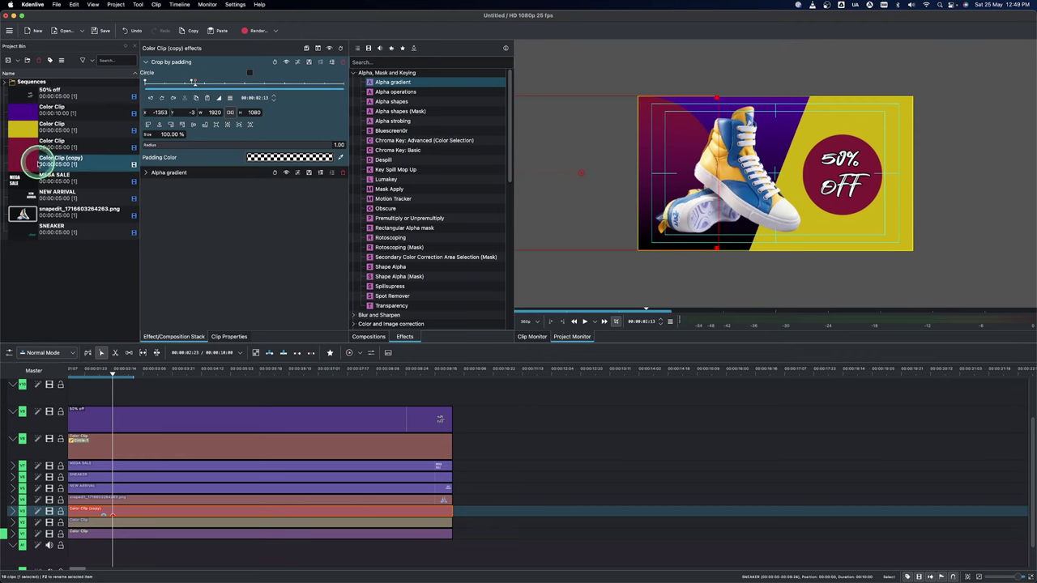
# Step: Recolour the copied colour clip yellow by sampling the other Color Clip's yellow
pyautogui.click(29, 166)
pyautogui.click(324, 65)
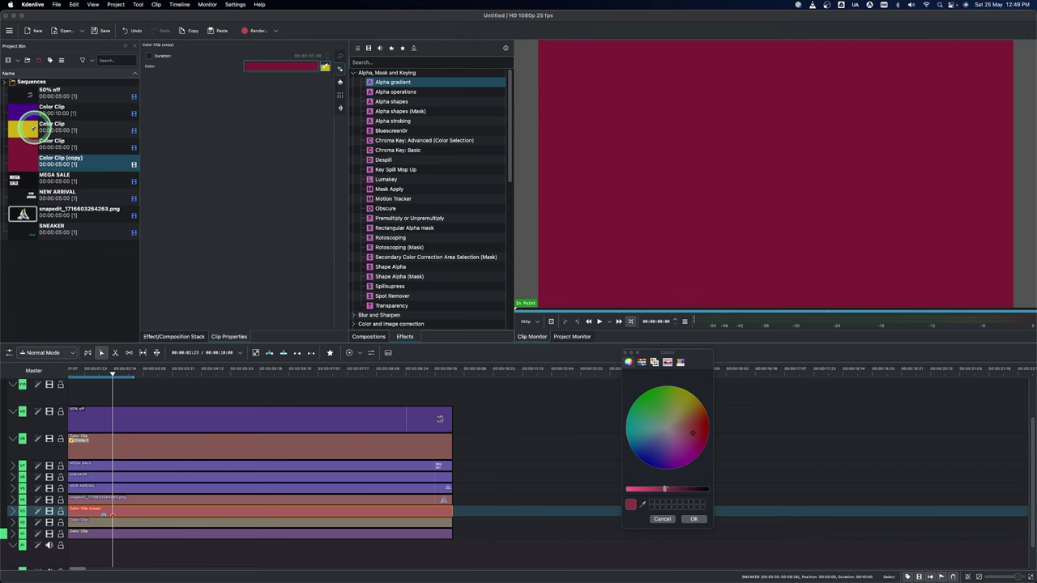
pyautogui.click(32, 129)
pyautogui.click(693, 518)
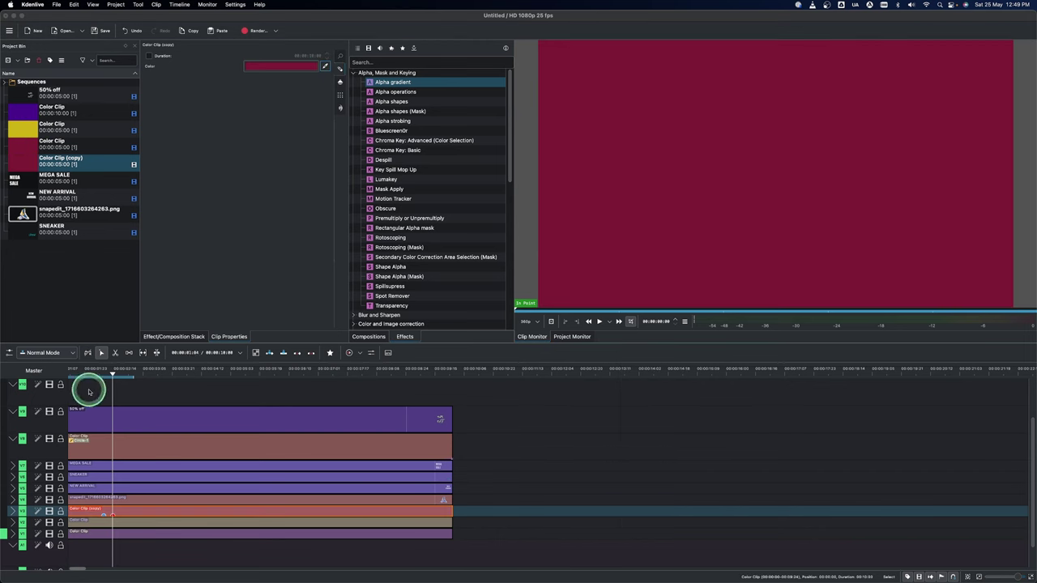
pyautogui.click(105, 392)
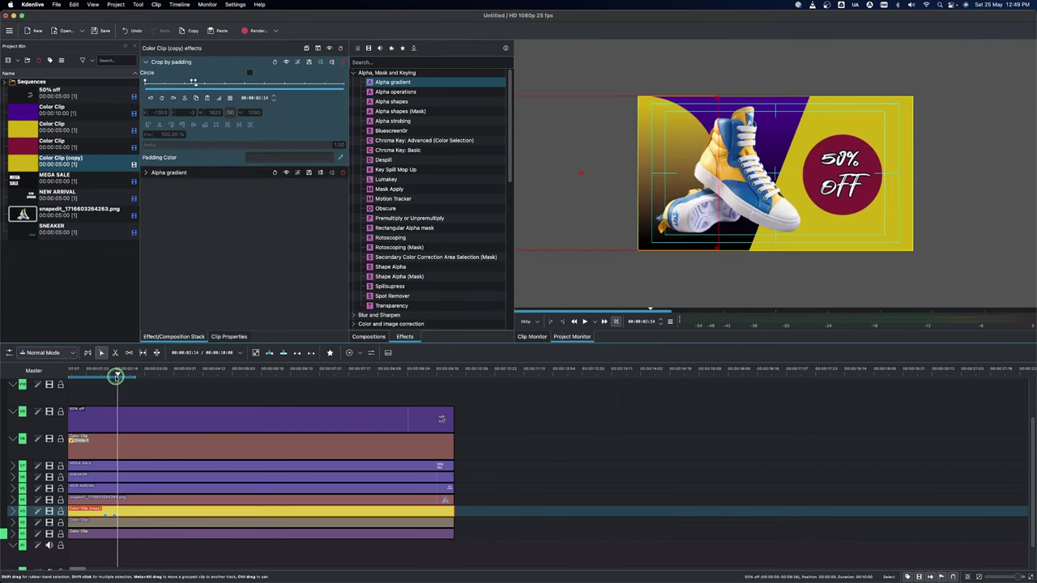
pyautogui.click(114, 374)
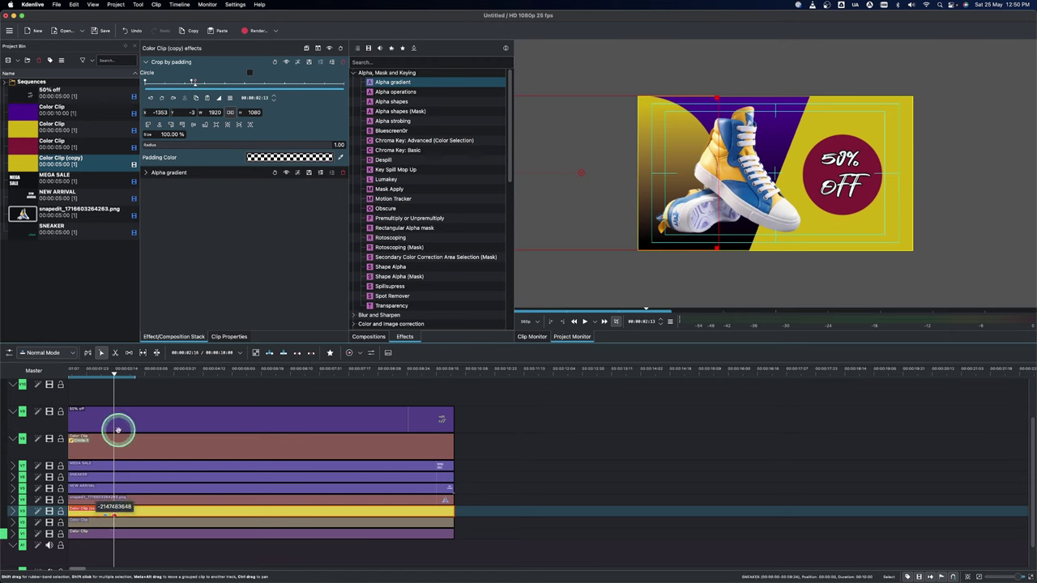
# Step: Keyframe the maroon circle to slide in from X 1889 off-frame back to X 1149
pyautogui.click(114, 446)
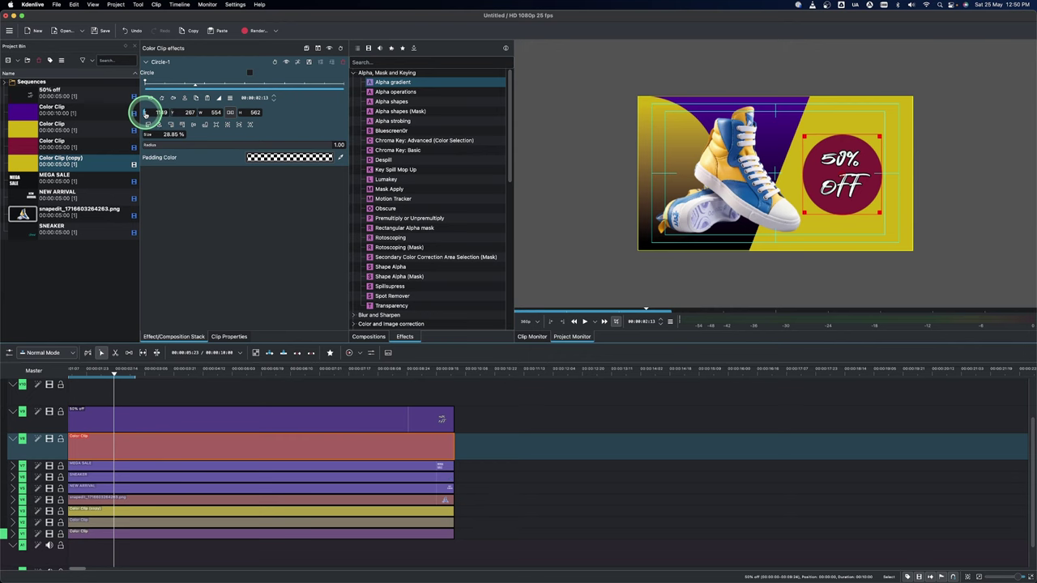
pyautogui.moveTo(145, 113); pyautogui.dragTo(472, 154)
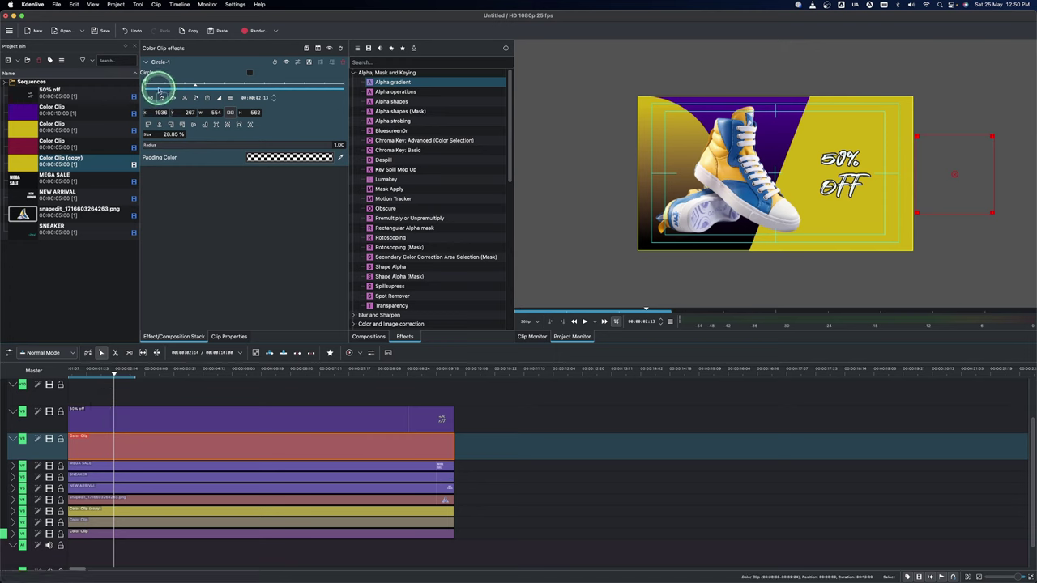
pyautogui.moveTo(115, 374); pyautogui.dragTo(117, 373)
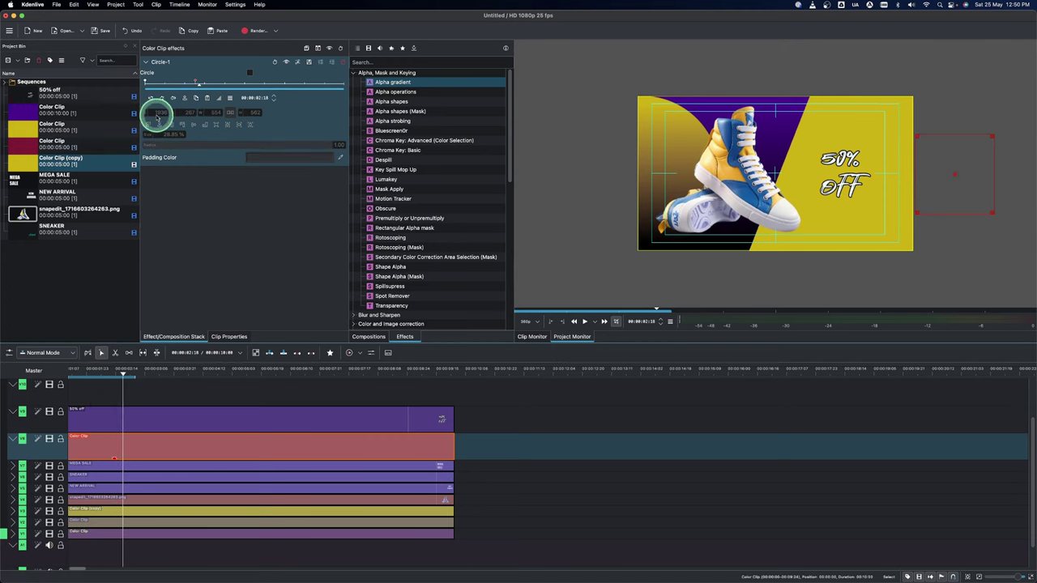
pyautogui.click(161, 97)
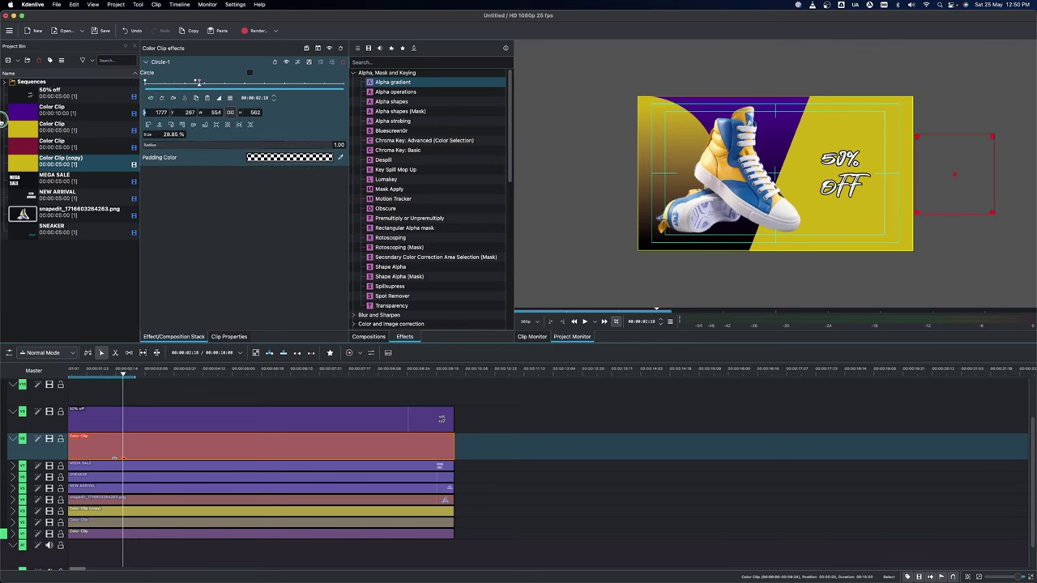
pyautogui.moveTo(2, 123); pyautogui.dragTo(81, 126)
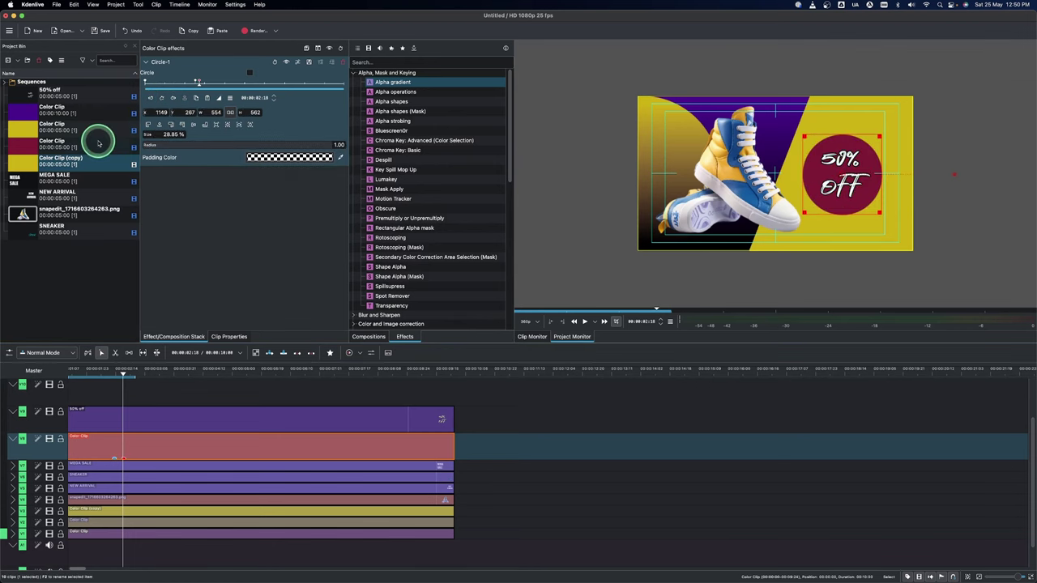
pyautogui.click(125, 421)
pyautogui.click(125, 421)
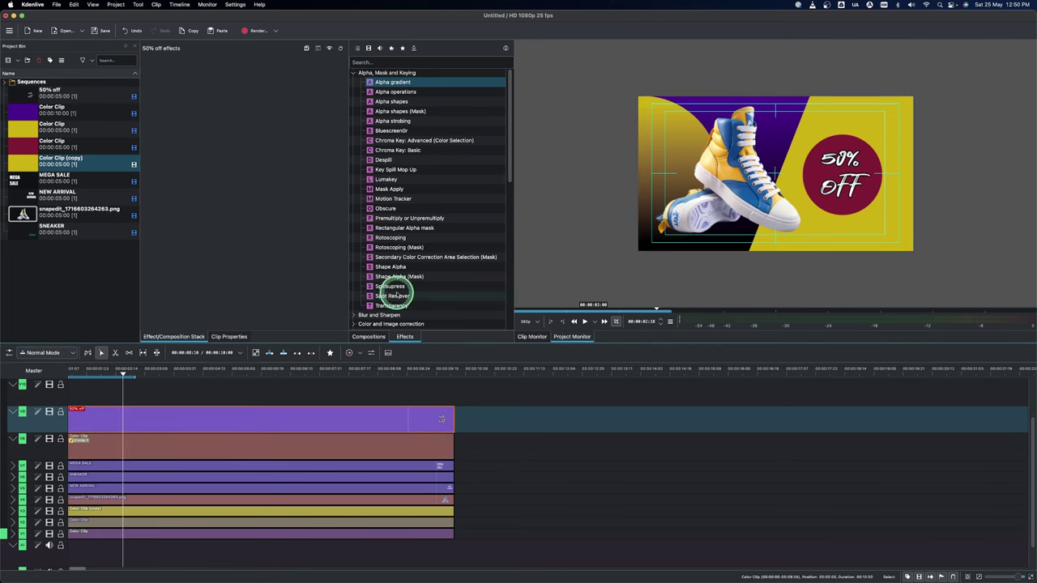
# Step: Apply the Transform effect to the 50% off title with a starting keyframe at X 752
pyautogui.scroll(-2, 398, 238)
pyautogui.scroll(-10, 398, 238)
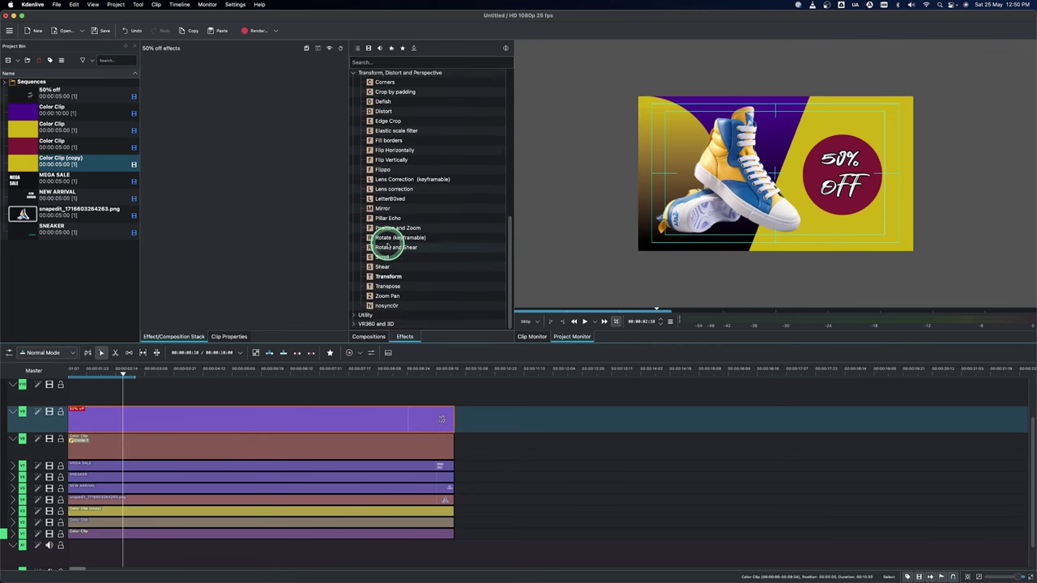
pyautogui.click(388, 277)
pyautogui.moveTo(382, 270); pyautogui.dragTo(422, 173)
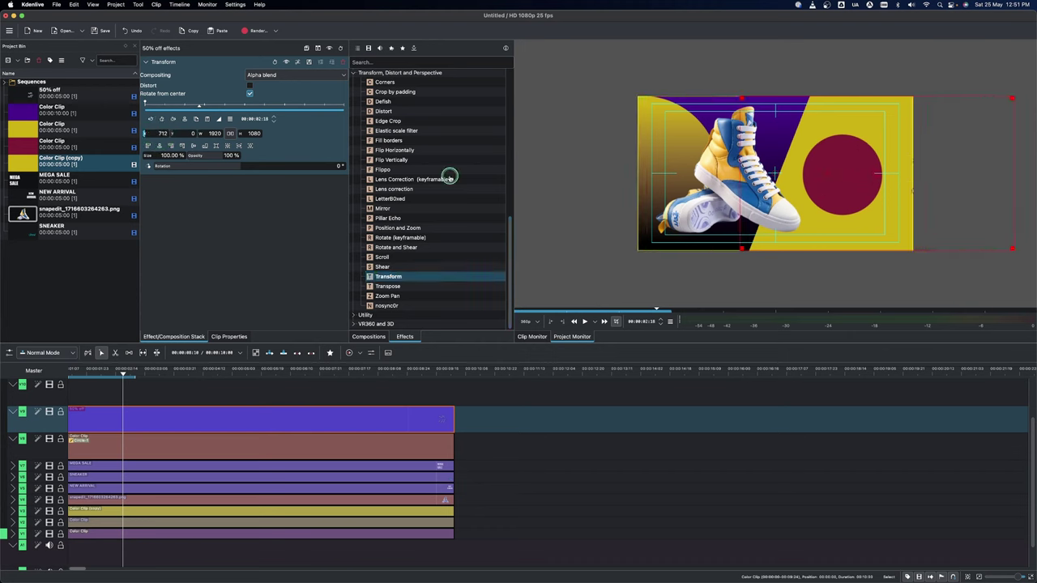
pyautogui.click(161, 119)
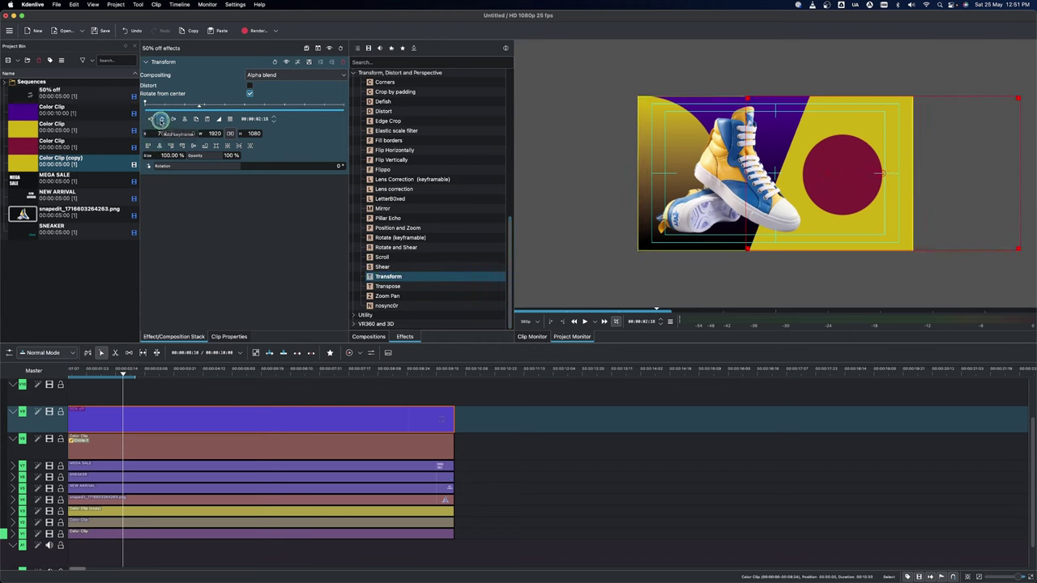
# Step: Add a second Transform keyframe at 02:23 with the title's X set to 0
pyautogui.click(126, 374)
pyautogui.moveTo(128, 374); pyautogui.dragTo(132, 375)
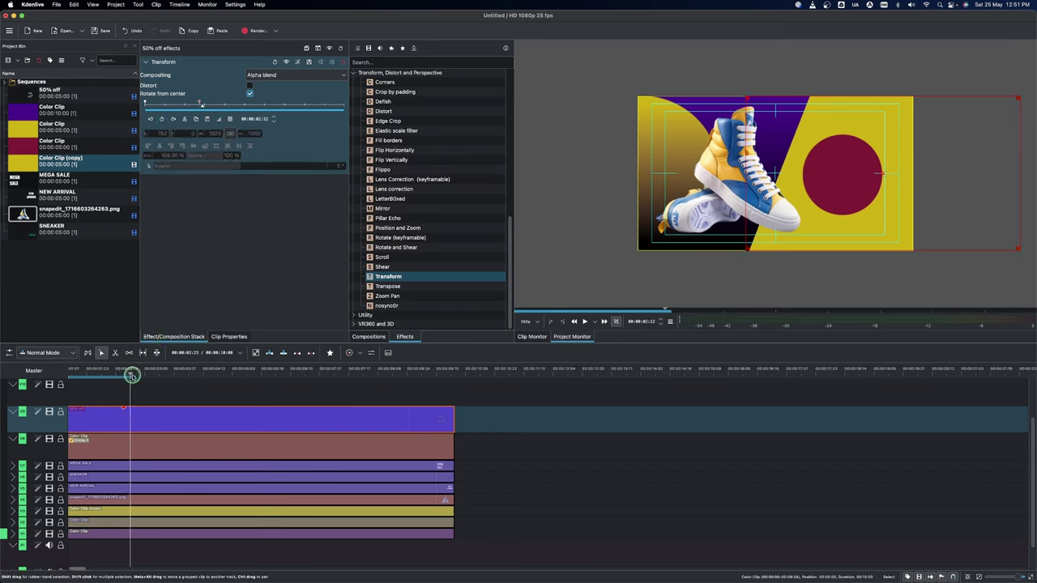
pyautogui.click(162, 120)
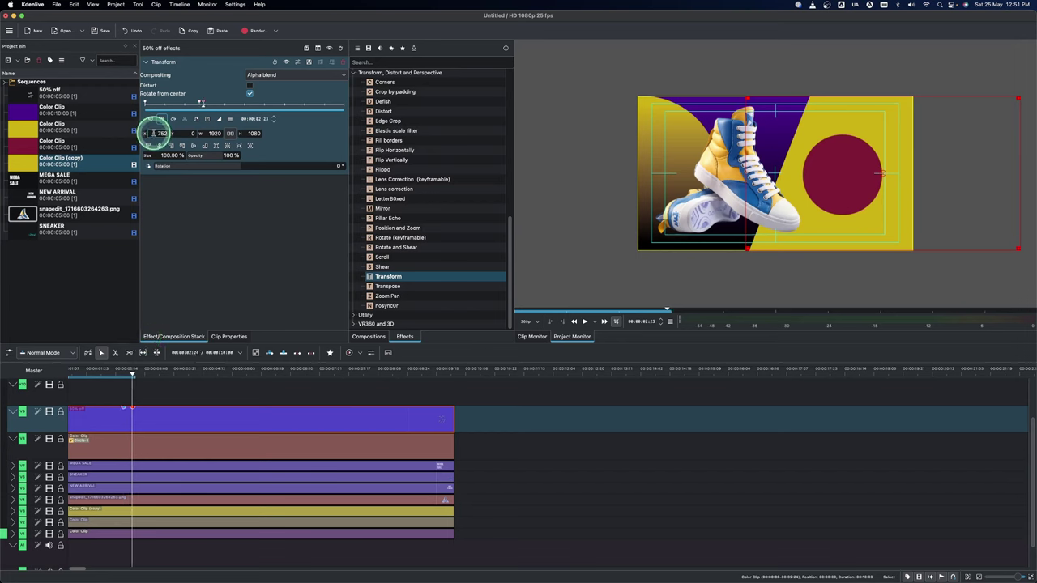
pyautogui.write('0')
pyautogui.press('Return')
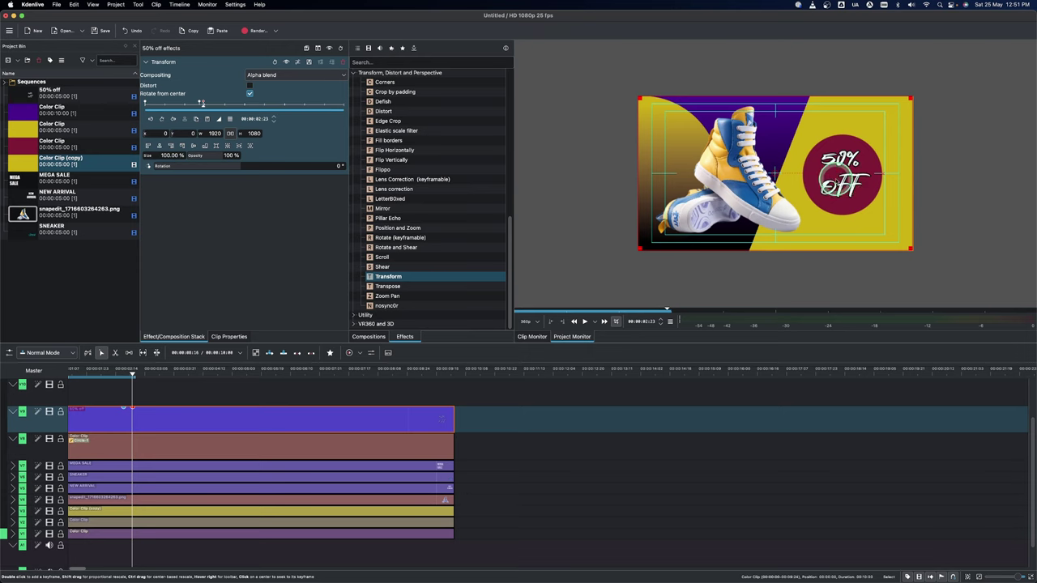
pyautogui.scroll(2, 271, 456)
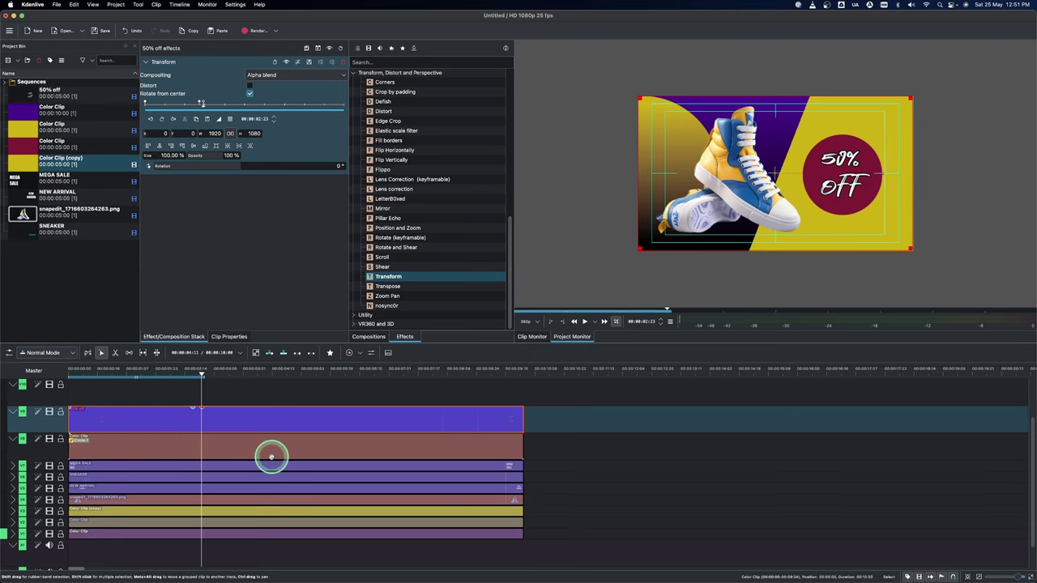
pyautogui.scroll(-3, 272, 458)
pyautogui.scroll(1, 271, 458)
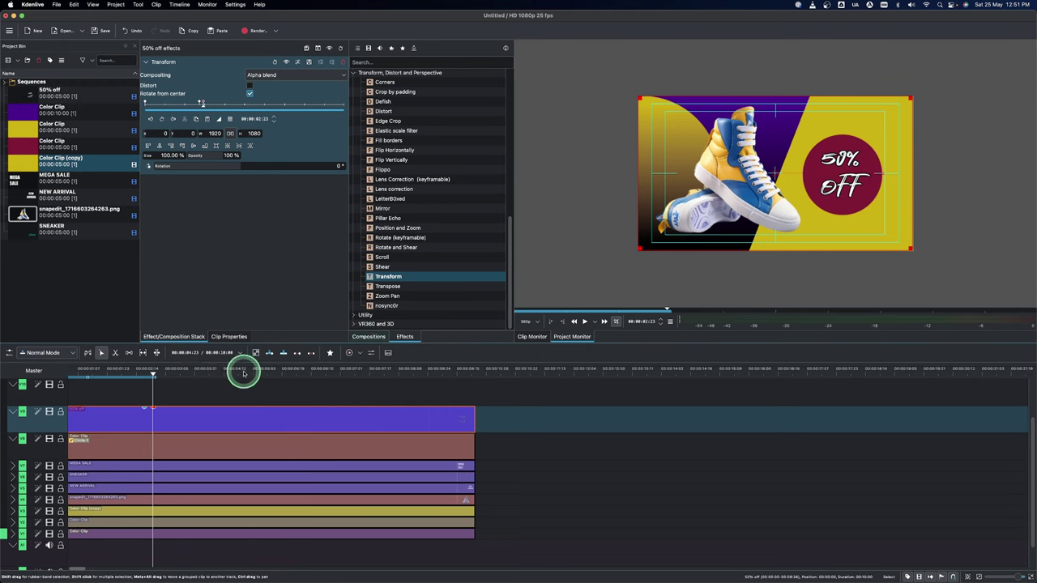
pyautogui.click(154, 445)
# Step: Add a circle keyframe around 04:18 and advance the playhead to 04:22
pyautogui.moveTo(153, 374); pyautogui.dragTo(226, 382)
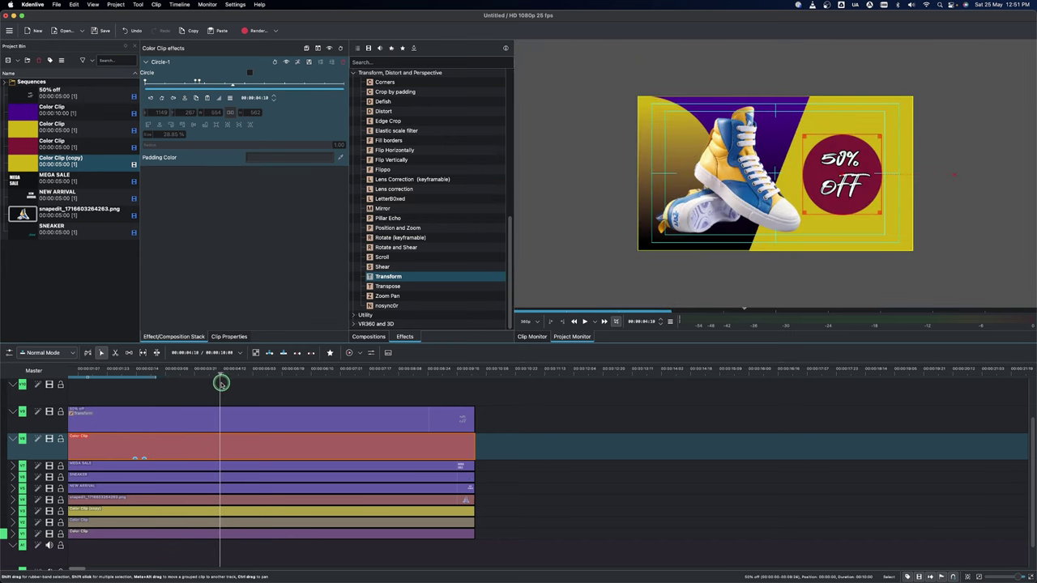
pyautogui.moveTo(224, 382); pyautogui.dragTo(225, 378)
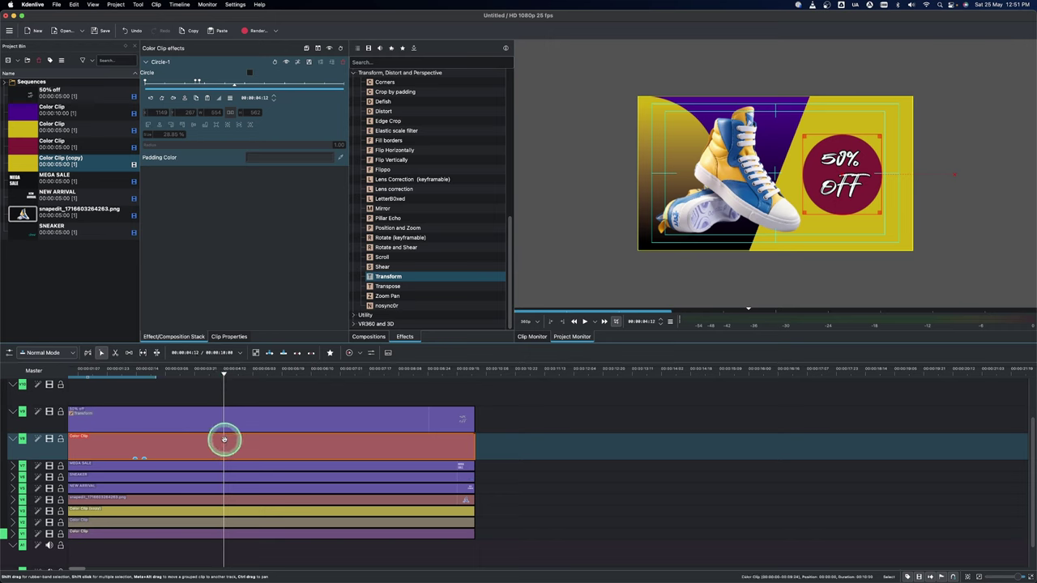
pyautogui.click(162, 97)
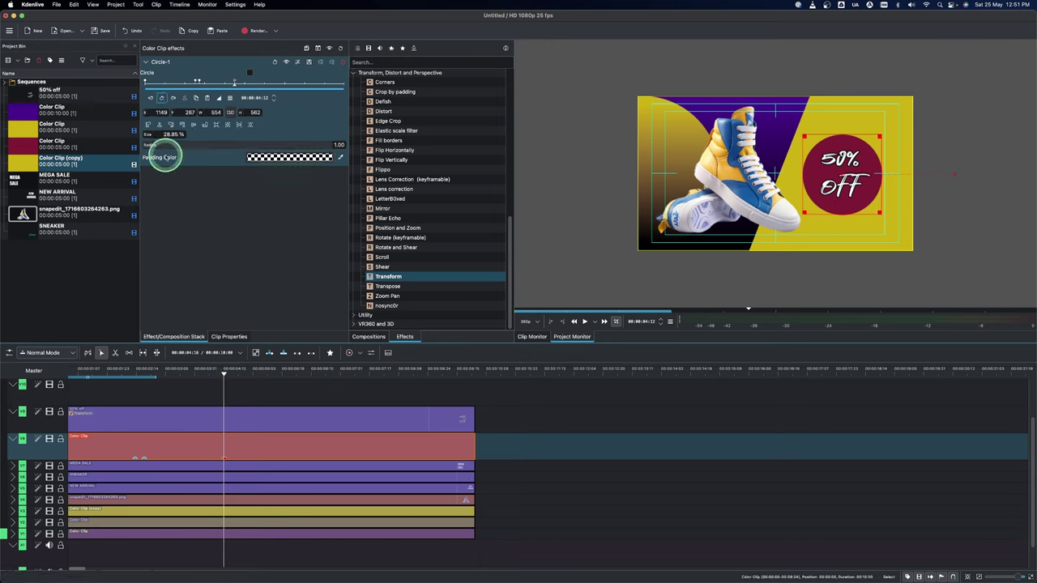
pyautogui.click(222, 422)
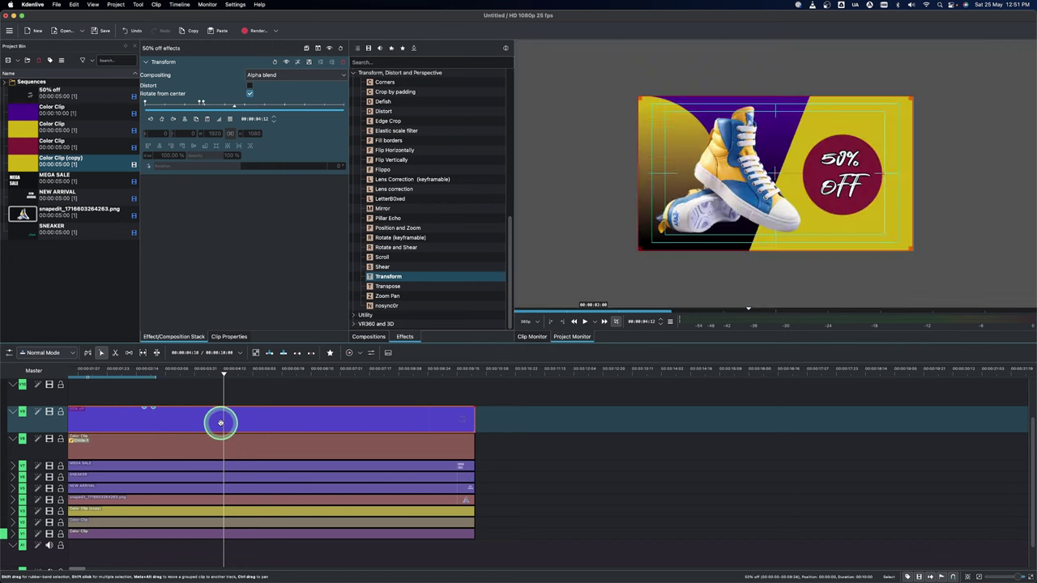
pyautogui.click(225, 378)
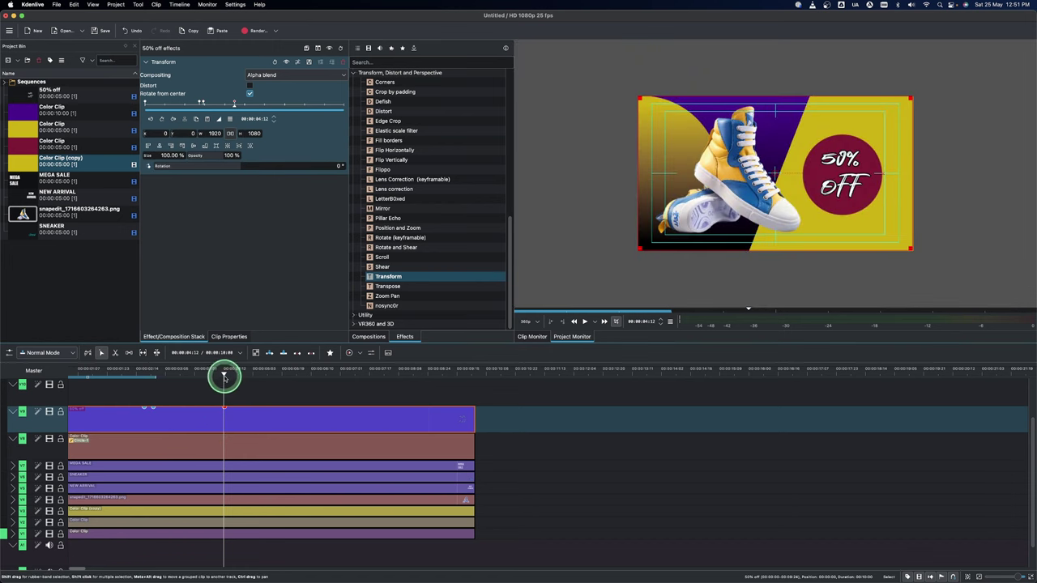
pyautogui.moveTo(229, 376); pyautogui.dragTo(241, 379)
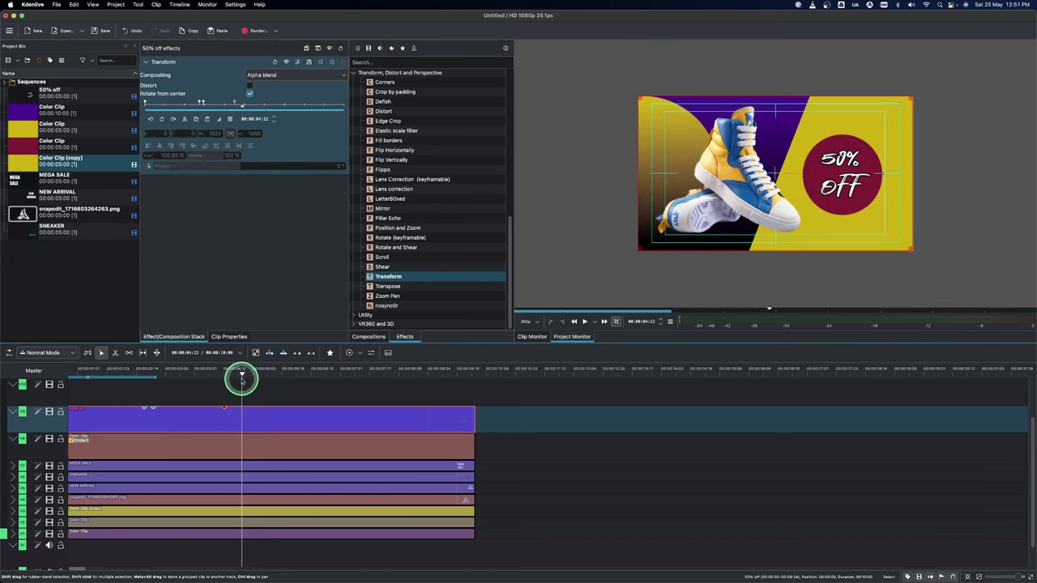
pyautogui.click(236, 438)
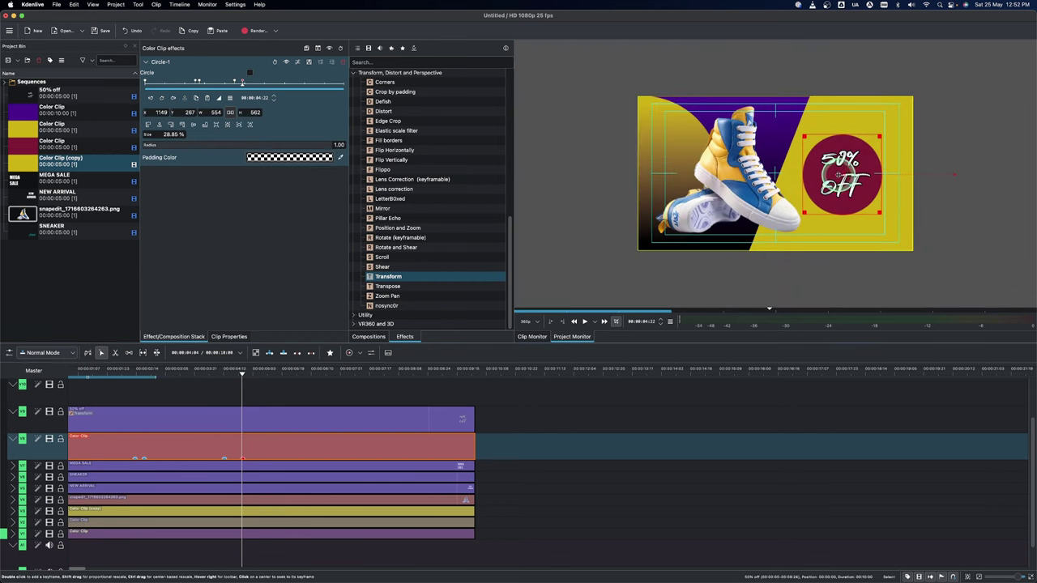
# Step: Shrink the maroon circle to 20.89% and raise it to X 1198, Y 62
pyautogui.moveTo(840, 174); pyautogui.dragTo(838, 131)
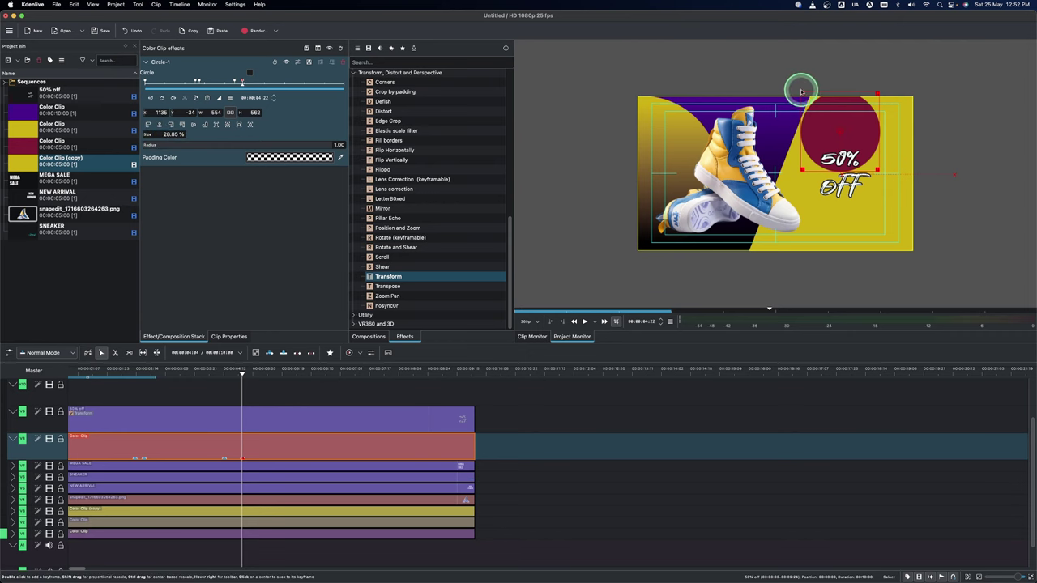
pyautogui.moveTo(811, 105); pyautogui.dragTo(822, 120)
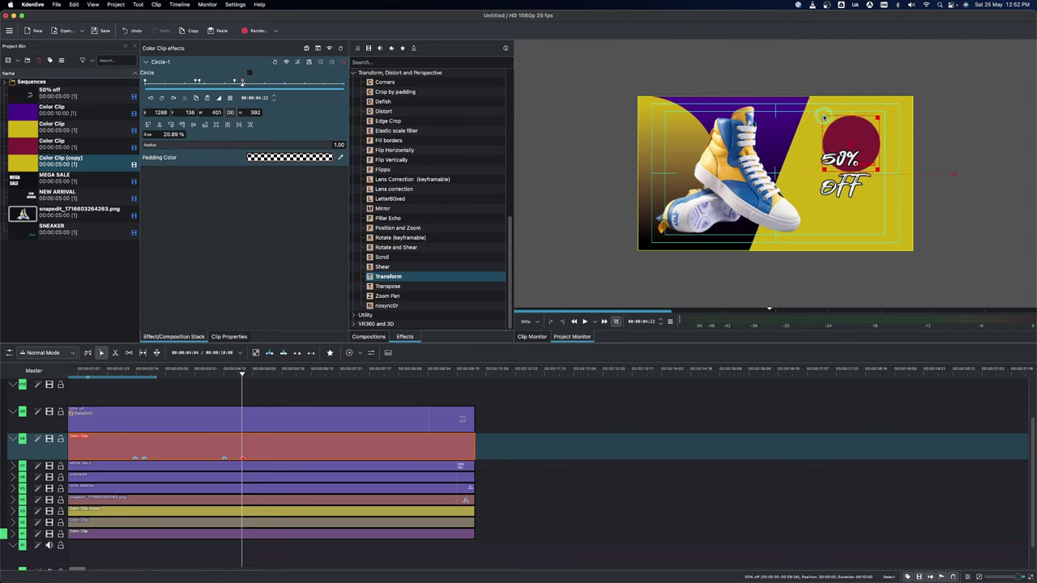
pyautogui.moveTo(849, 140); pyautogui.dragTo(837, 132)
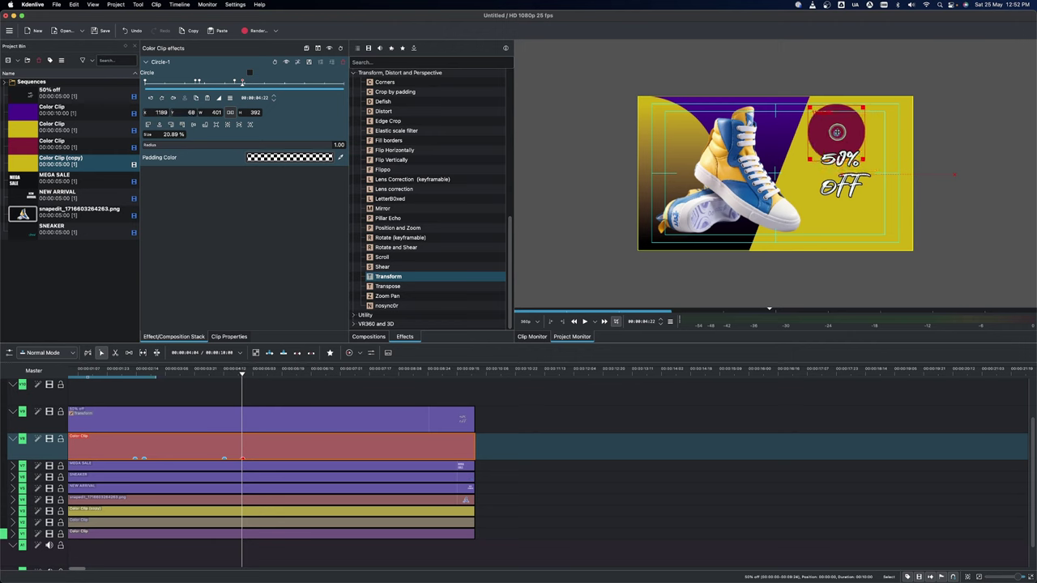
pyautogui.click(243, 423)
# Step: Keyframe the 50% OFF title at 70% size, shifted to X 406, Y -99 inside the circle
pyautogui.click(161, 119)
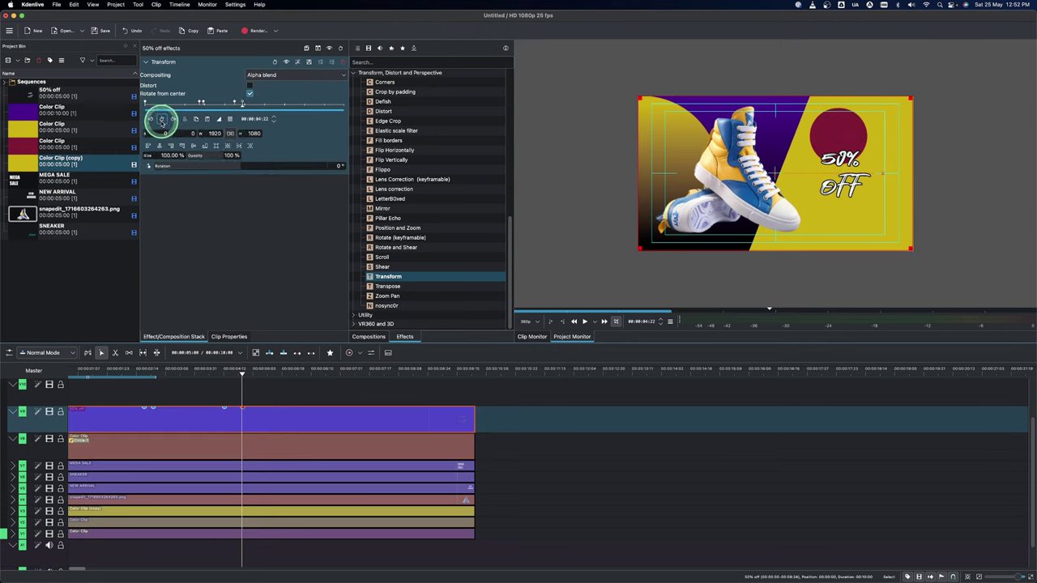
pyautogui.click(158, 158)
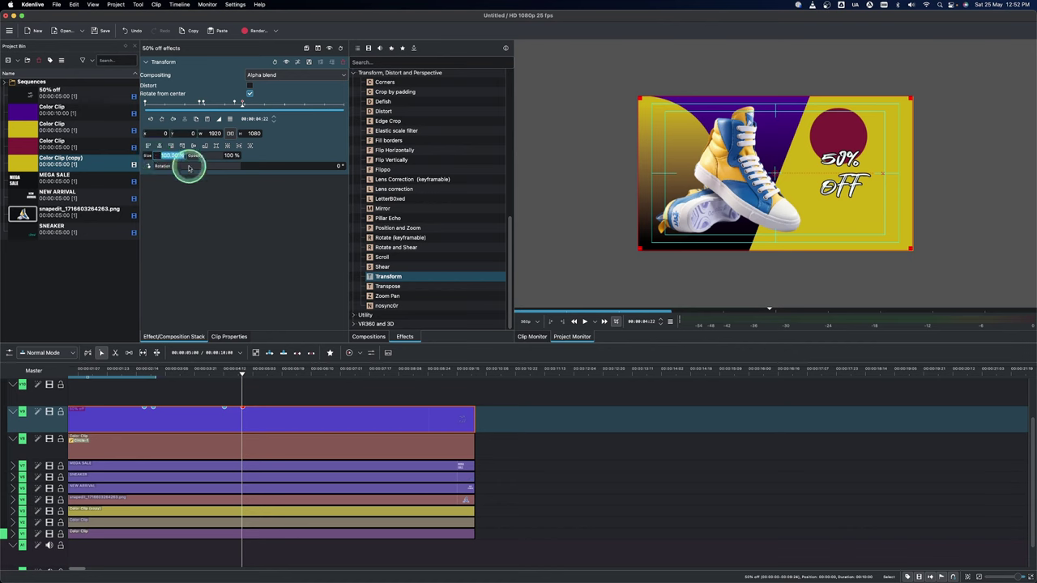
pyautogui.click(290, 269)
pyautogui.write('70')
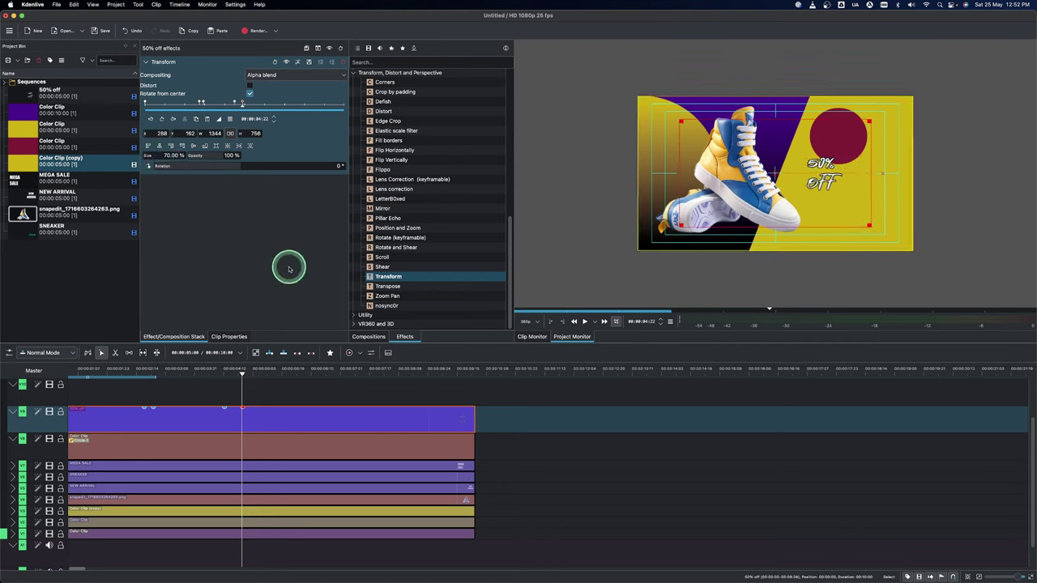
pyautogui.moveTo(776, 173); pyautogui.dragTo(788, 137)
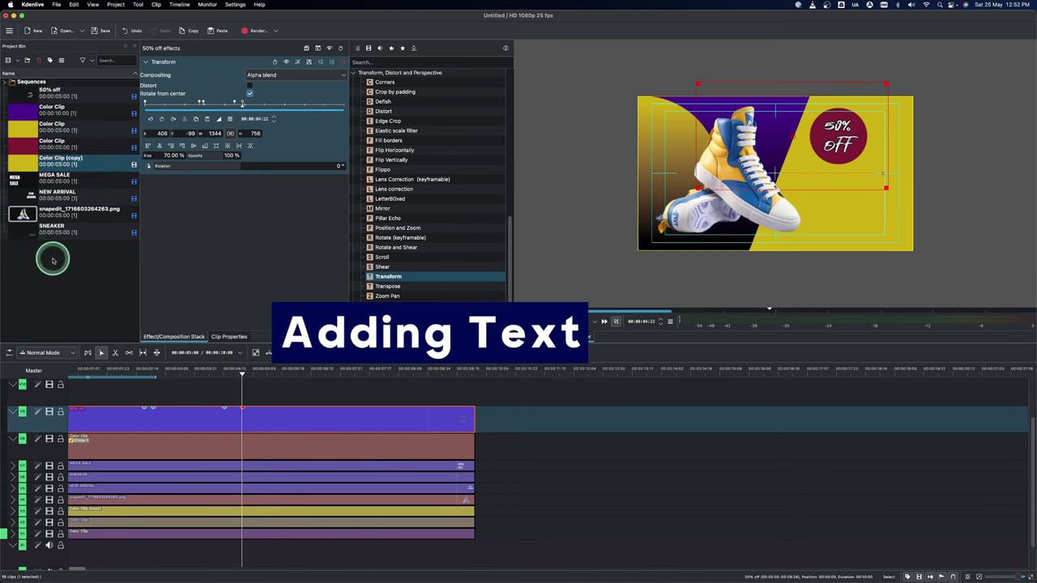
pyautogui.click(54, 260)
pyautogui.rightClick(54, 260)
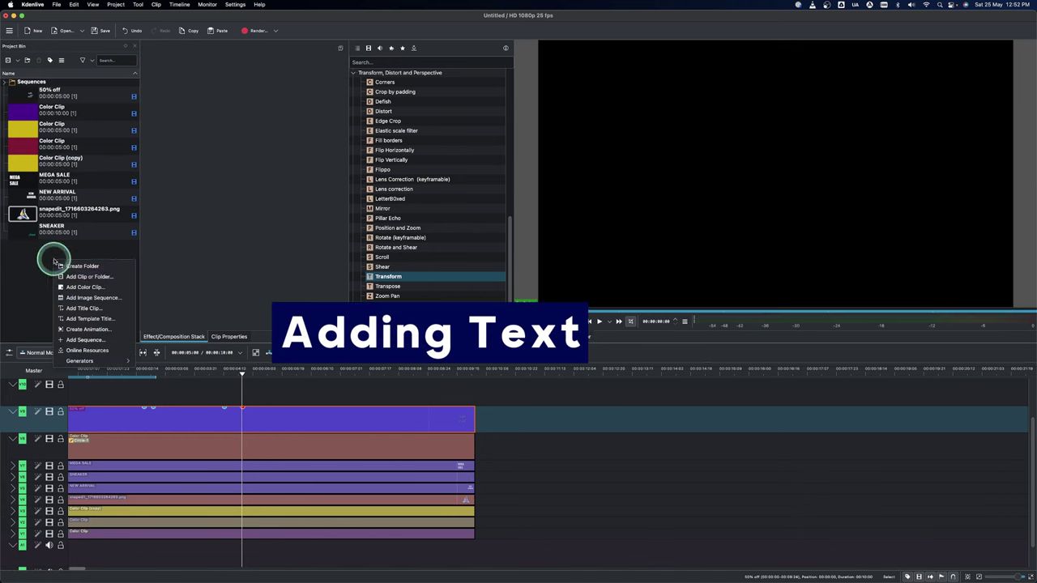
# Step: Create a white title clip reading 'Get Special offer only this week' in the project bin
pyautogui.click(76, 304)
pyautogui.click(504, 219)
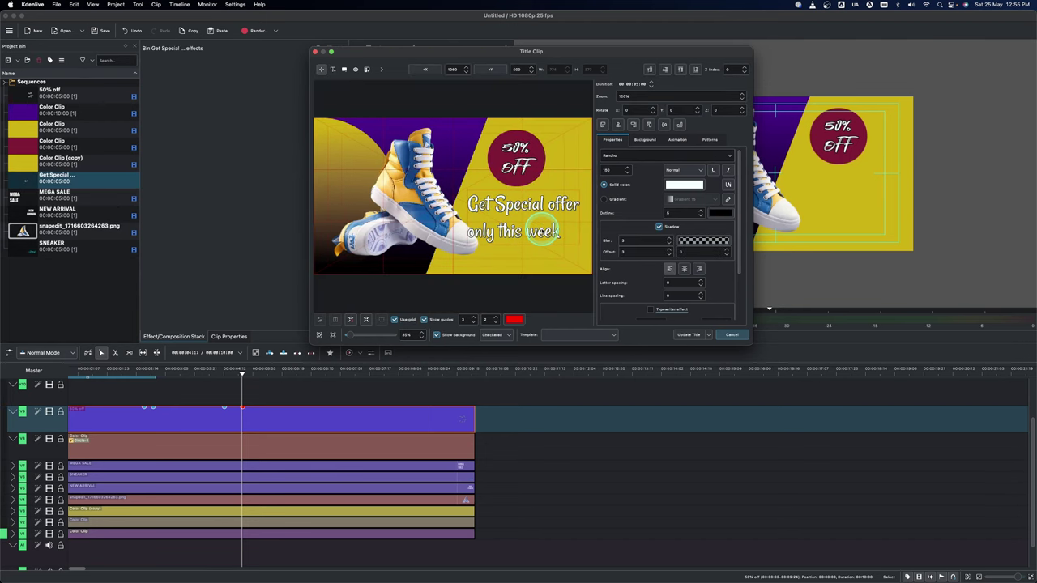
pyautogui.click(686, 333)
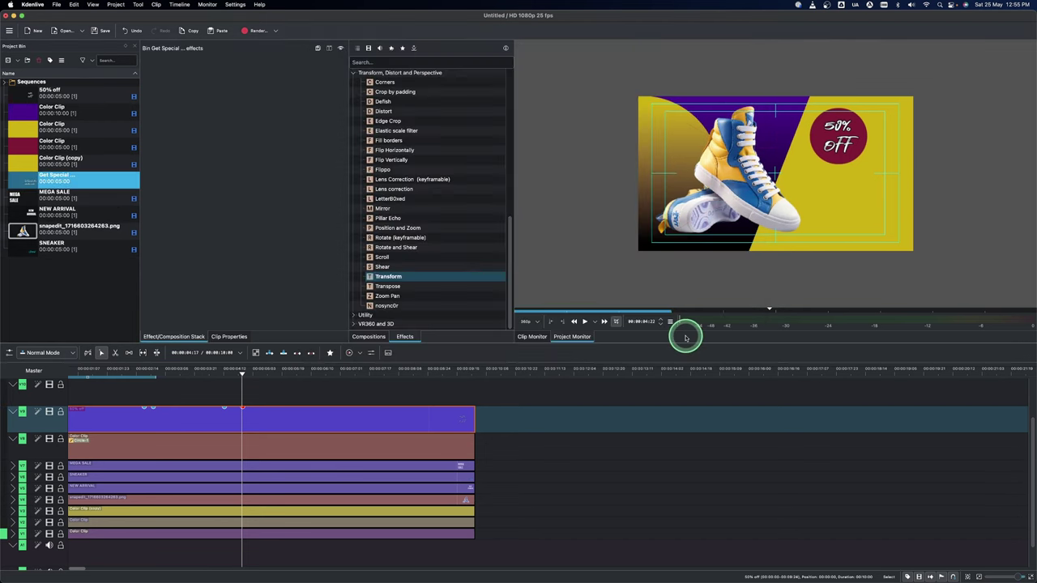
pyautogui.click(29, 182)
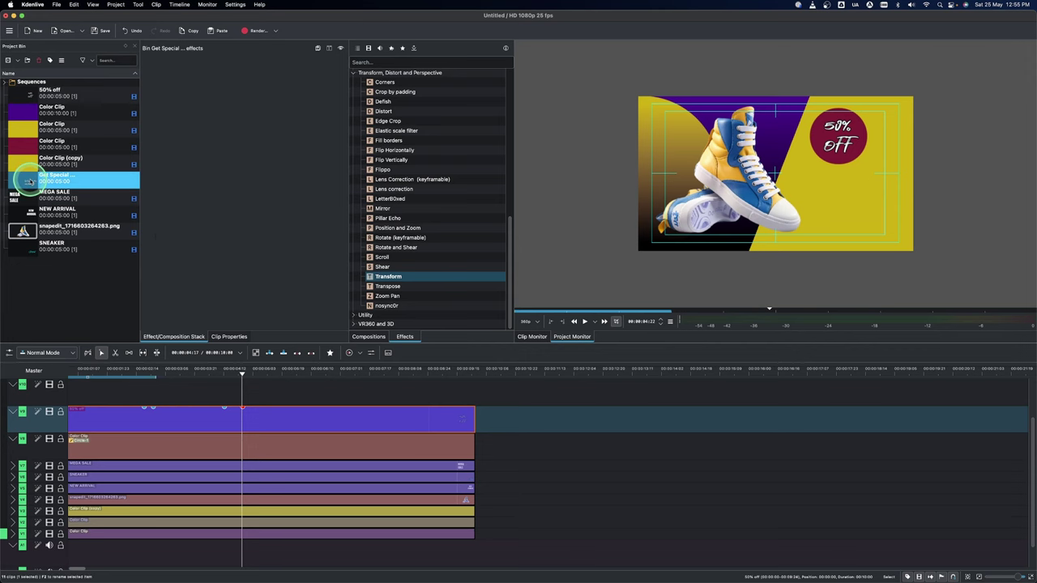
# Step: Insert several new empty video tracks above the existing tracks
pyautogui.rightClick(32, 384)
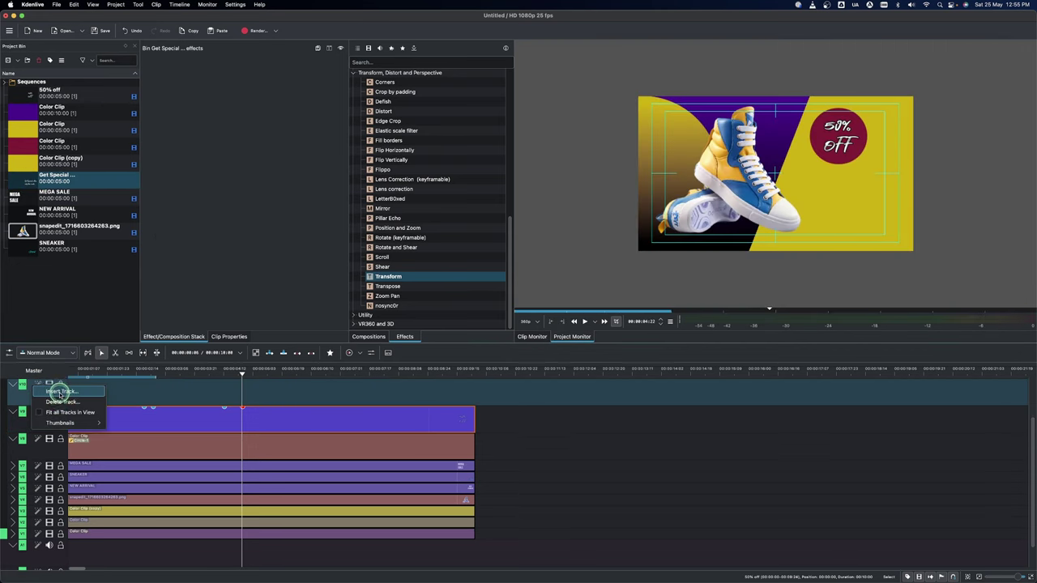
pyautogui.click(50, 390)
pyautogui.click(425, 265)
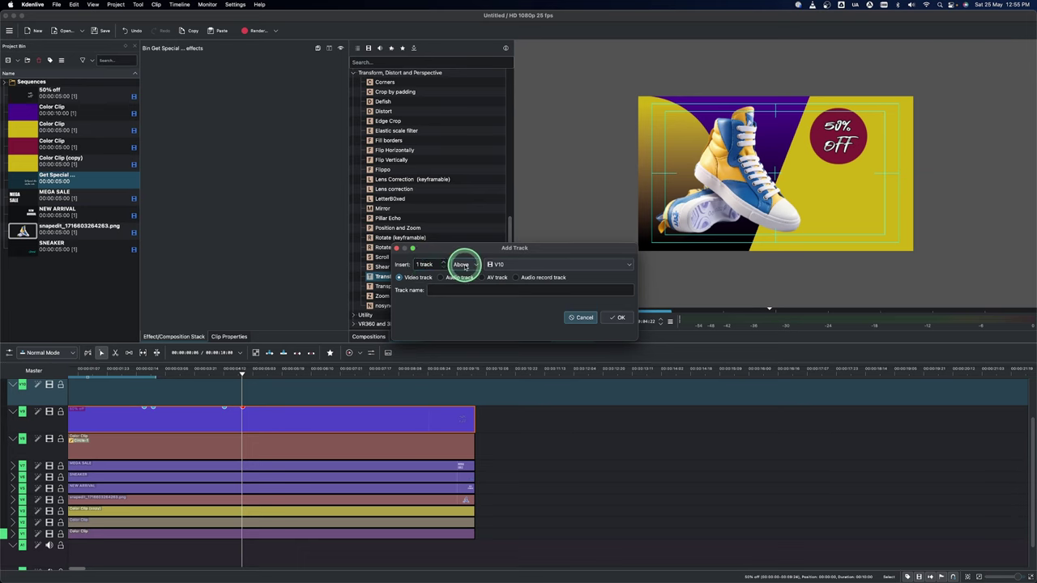
pyautogui.click(445, 261)
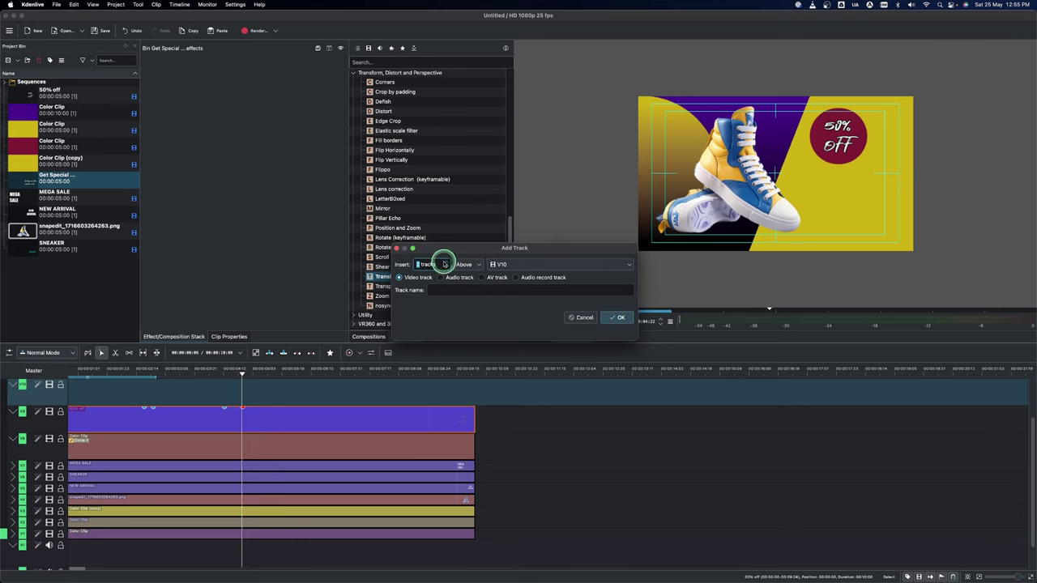
pyautogui.click(613, 317)
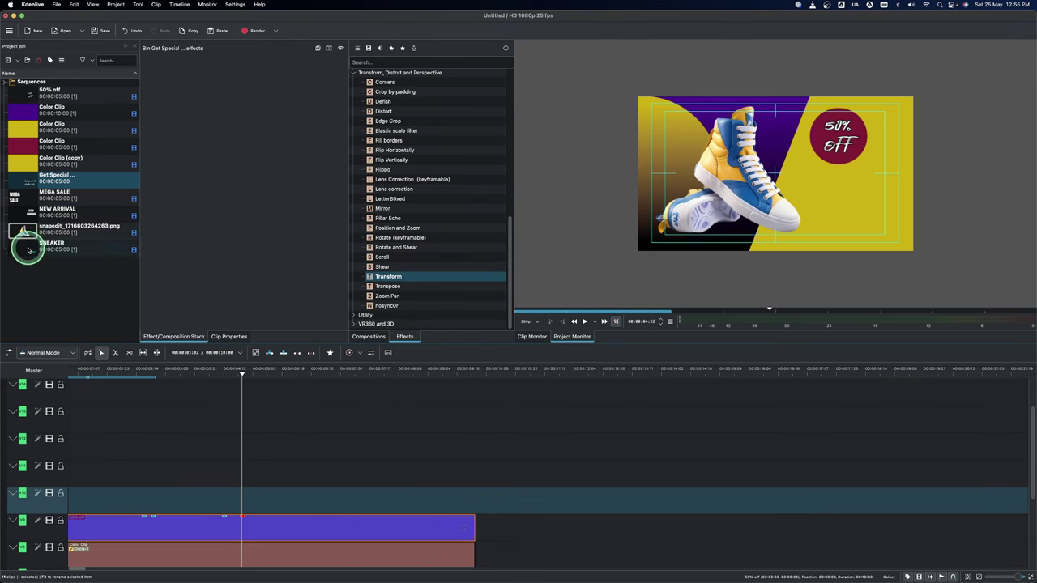
# Step: Place the Get Special offer title on the new top track and nudge its text slightly left
pyautogui.moveTo(23, 213); pyautogui.dragTo(516, 507)
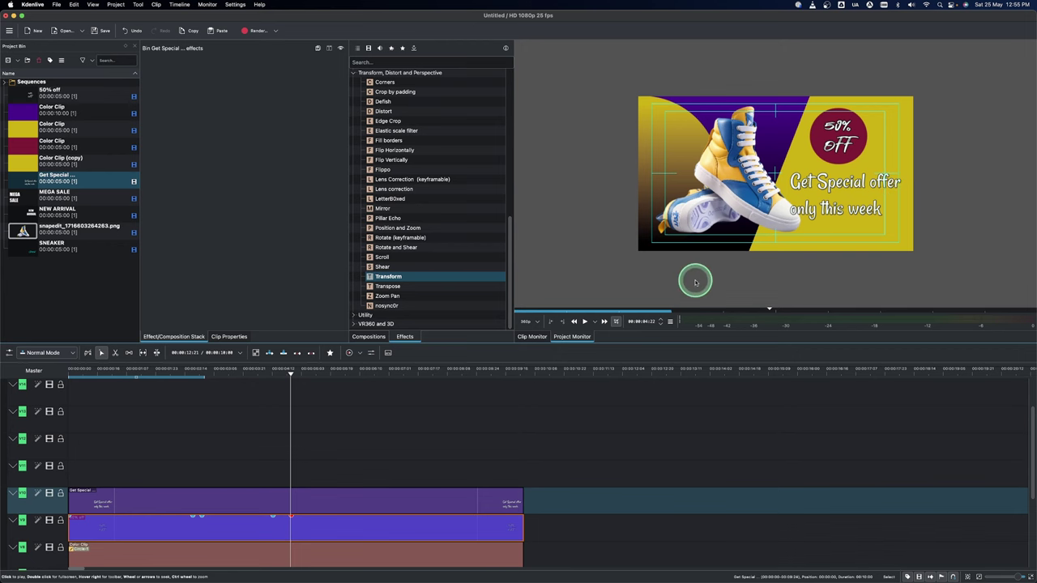
pyautogui.click(255, 503)
pyautogui.doubleClick(254, 503)
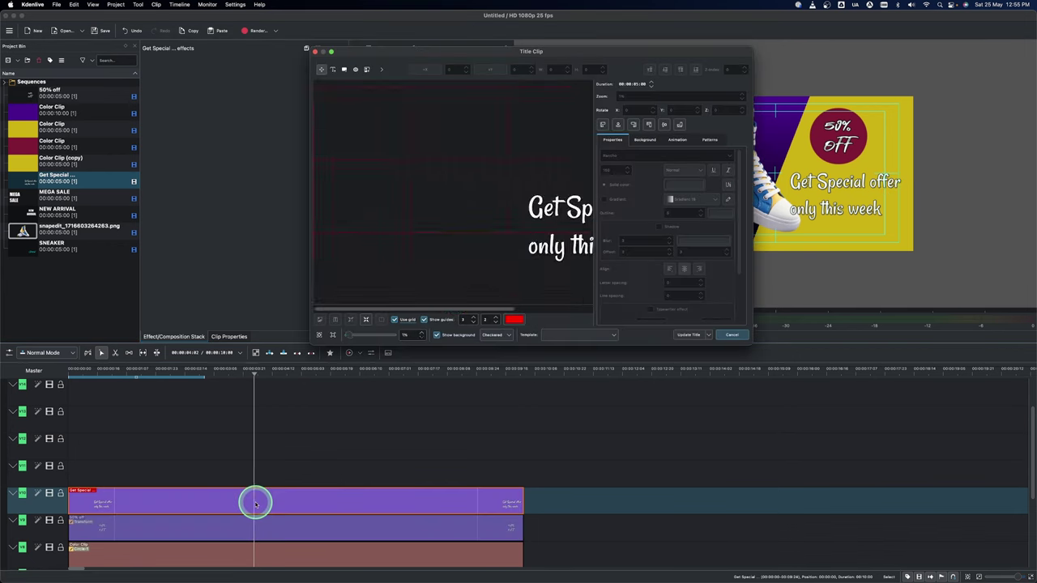
pyautogui.click(554, 207)
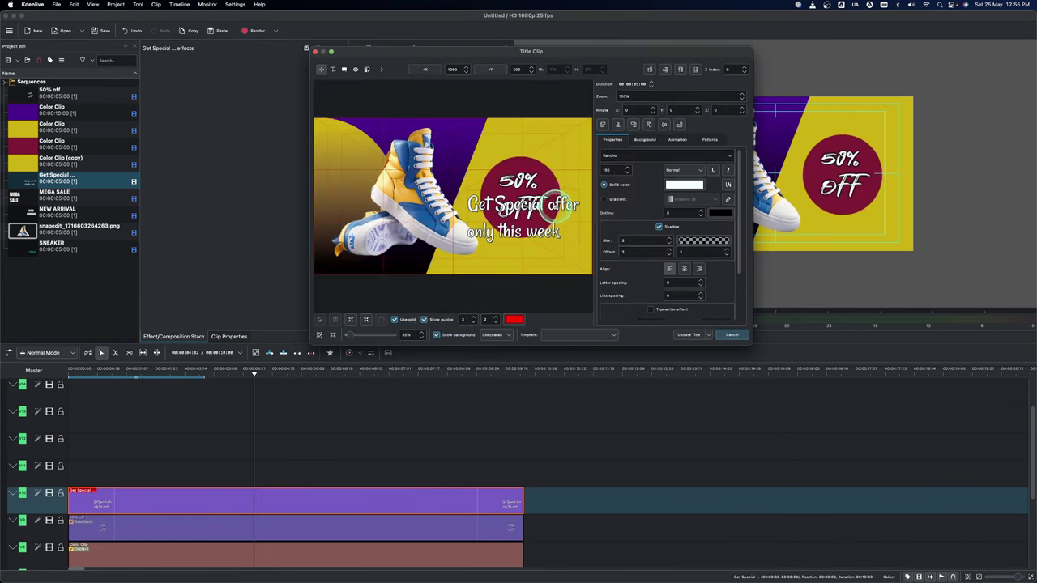
pyautogui.moveTo(553, 207); pyautogui.dragTo(545, 209)
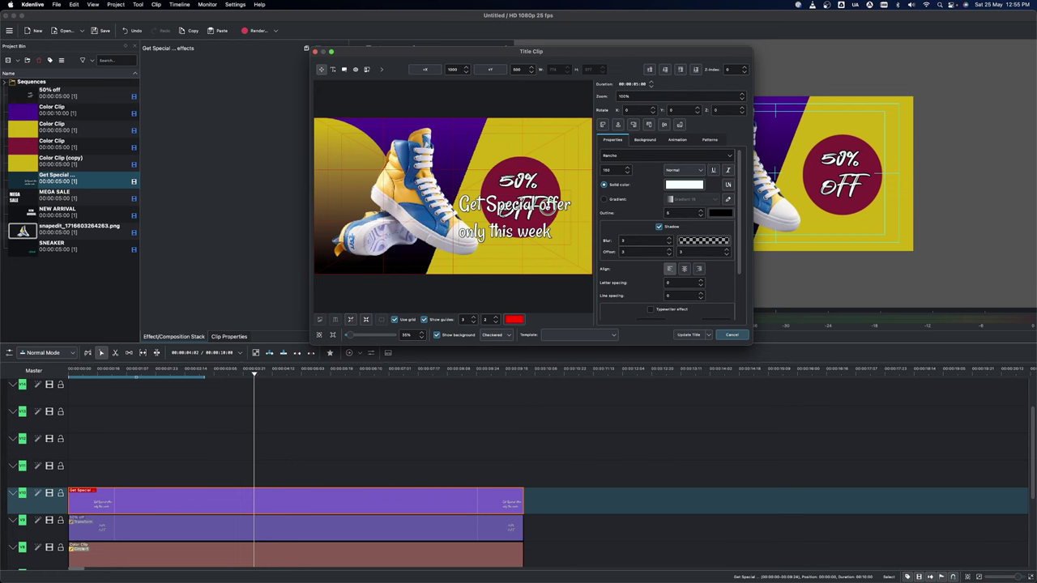
pyautogui.click(687, 334)
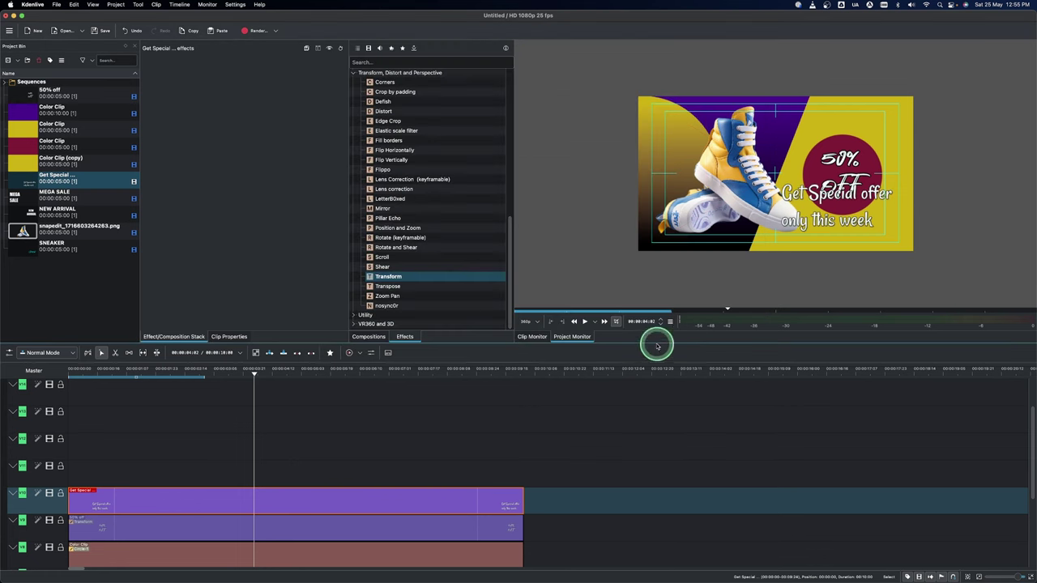
# Step: Review the 50% off animation and return the playhead to 00:00:04:24
pyautogui.scroll(-2, 269, 503)
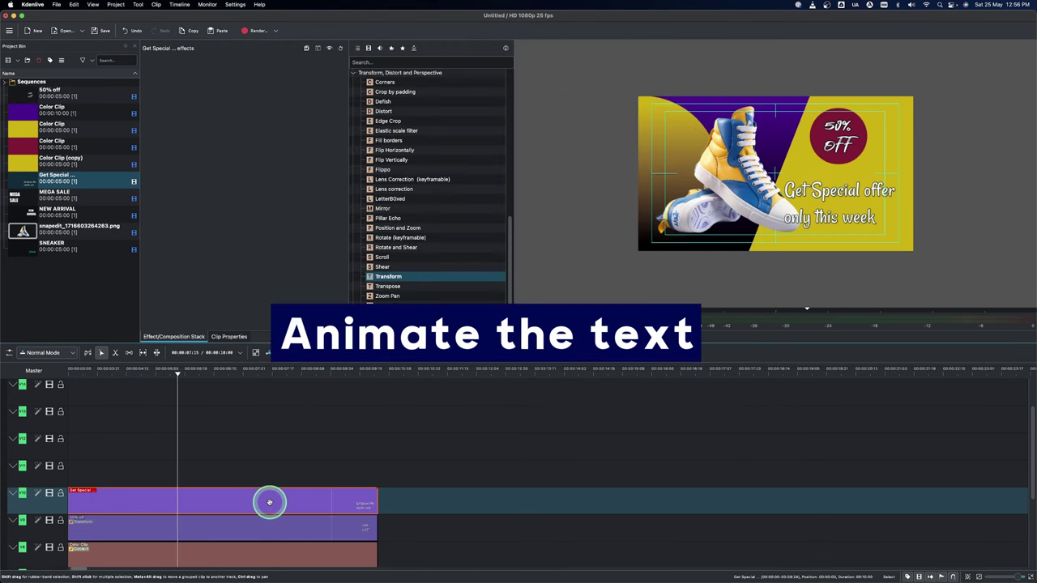
pyautogui.scroll(2, 268, 504)
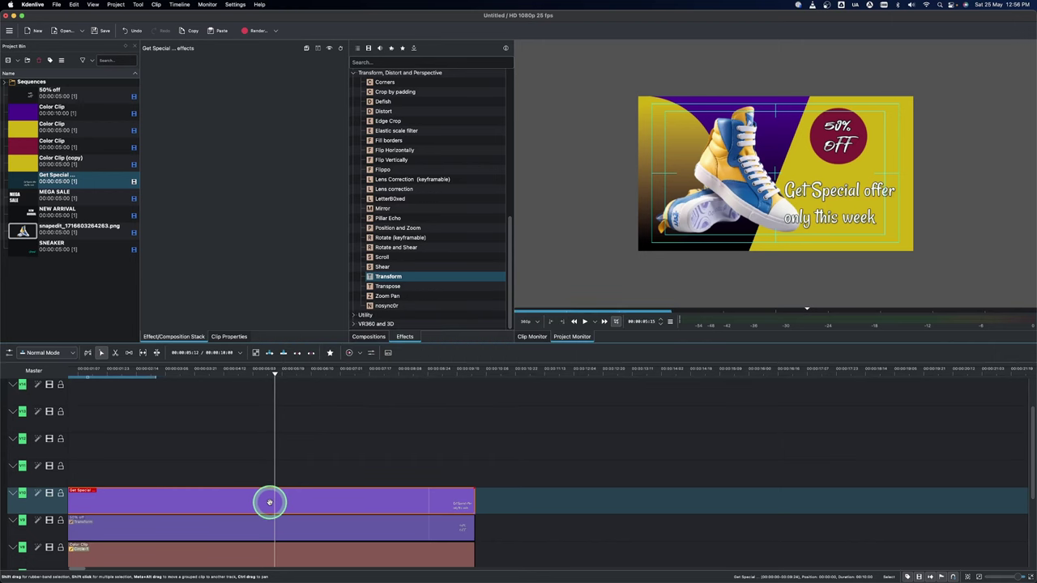
pyautogui.scroll(-3, 260, 512)
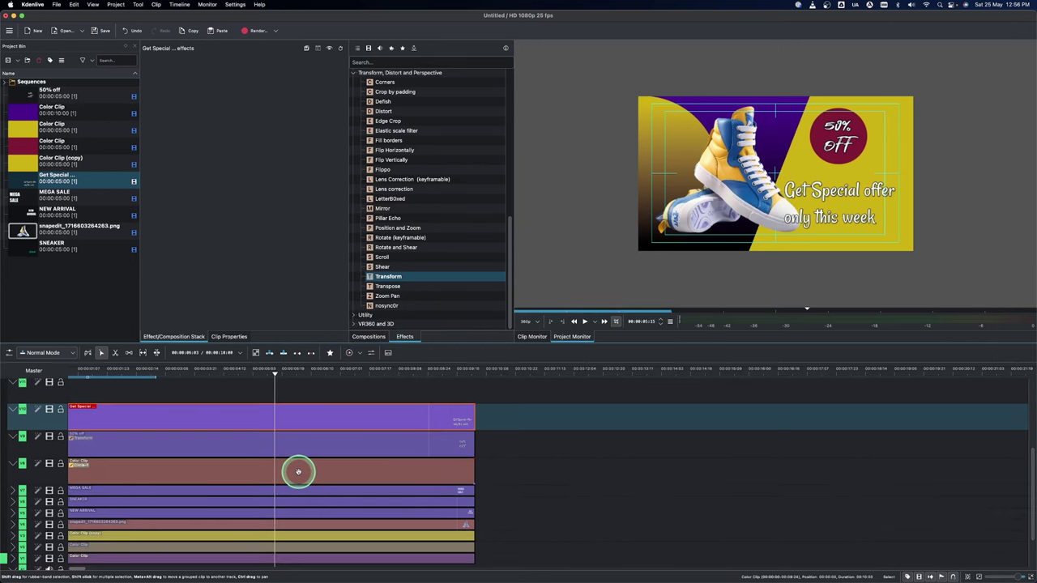
pyautogui.click(253, 440)
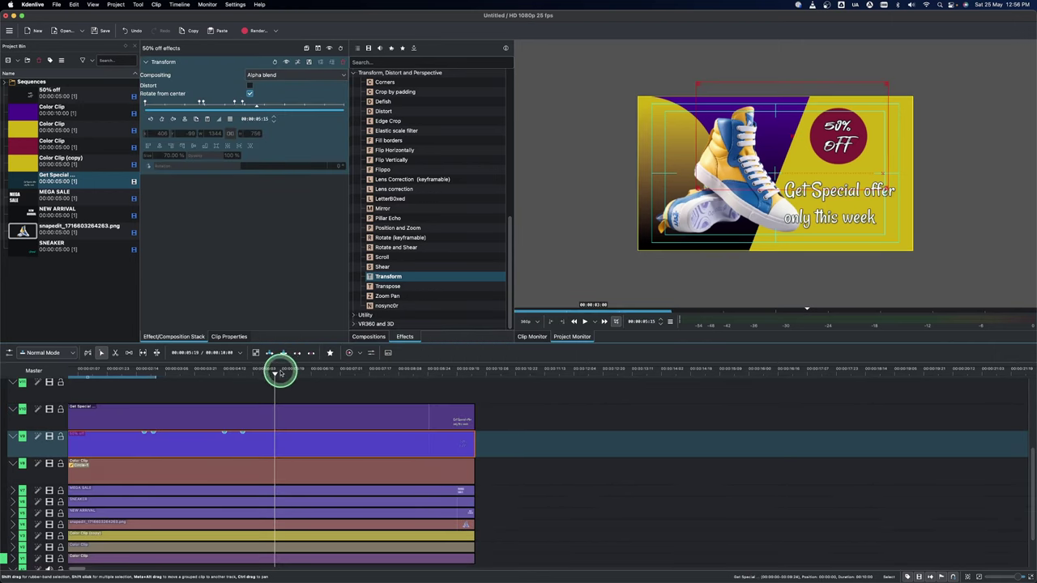
pyautogui.moveTo(272, 376)
pyautogui.mouseDown()
pyautogui.moveTo(245, 393)
pyautogui.moveTo(254, 371)
pyautogui.mouseUp()
# Step: Apply Transform to the Get Special title and keyframe it off-frame right at X 1042
pyautogui.click(243, 412)
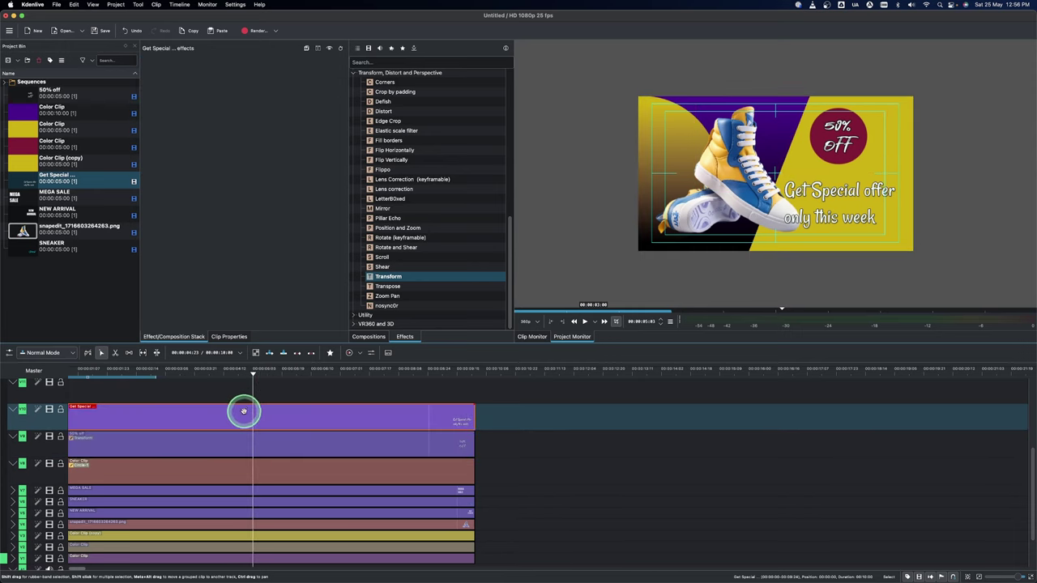
pyautogui.moveTo(389, 277); pyautogui.dragTo(283, 234)
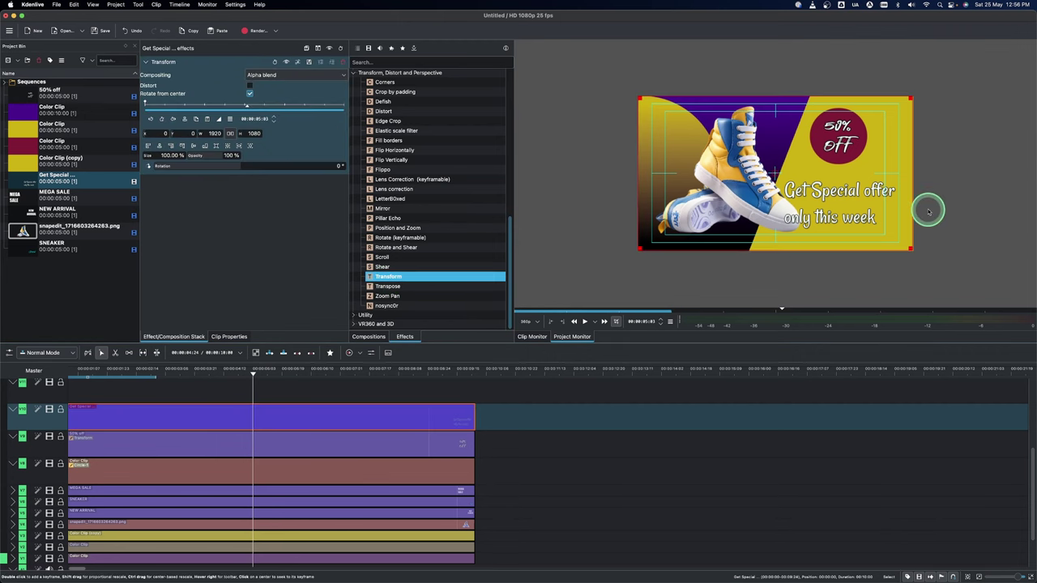
pyautogui.click(151, 136)
pyautogui.moveTo(146, 136); pyautogui.dragTo(541, 182)
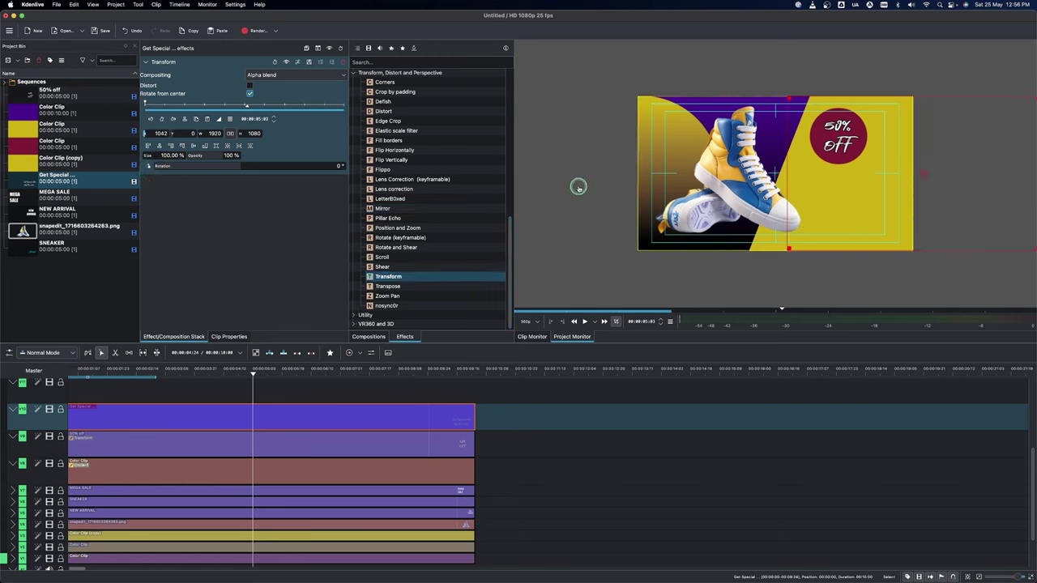
pyautogui.click(162, 118)
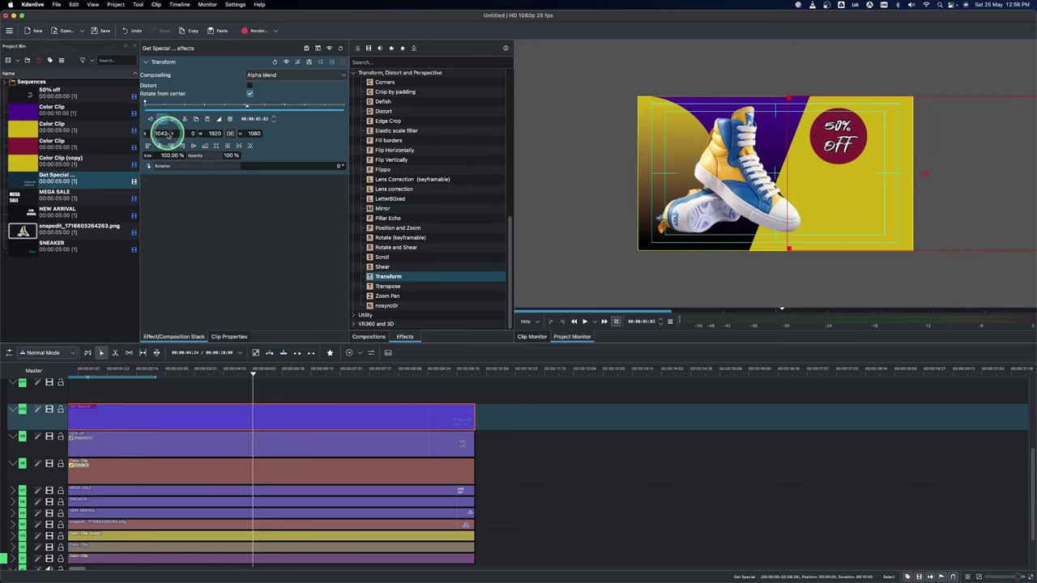
# Step: Add a later Transform keyframe with X 0 and rewind to preview the slide-in
pyautogui.click(254, 375)
pyautogui.moveTo(256, 377); pyautogui.dragTo(274, 378)
pyautogui.click(162, 120)
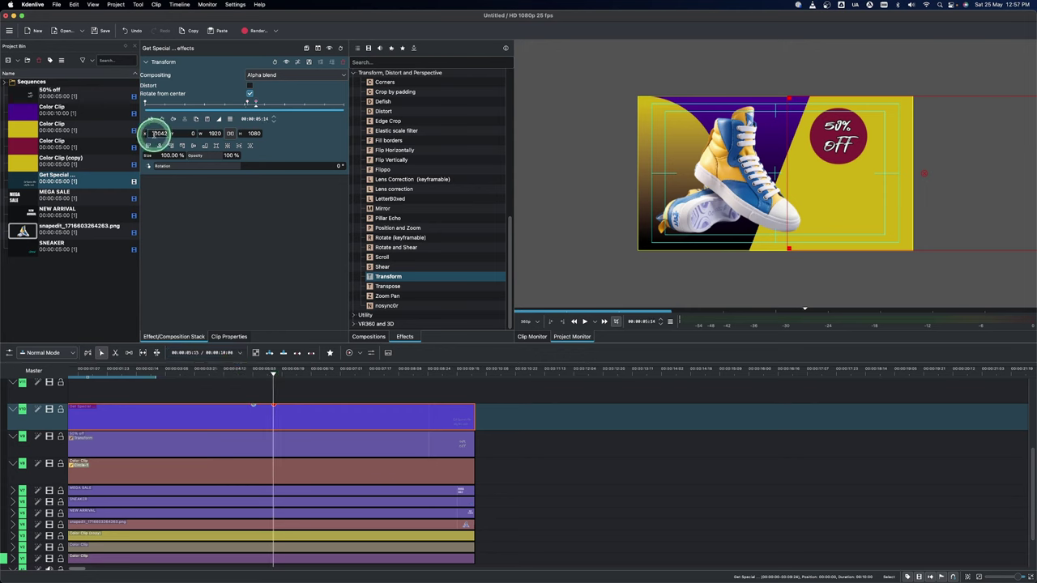
pyautogui.write('0')
pyautogui.click(272, 376)
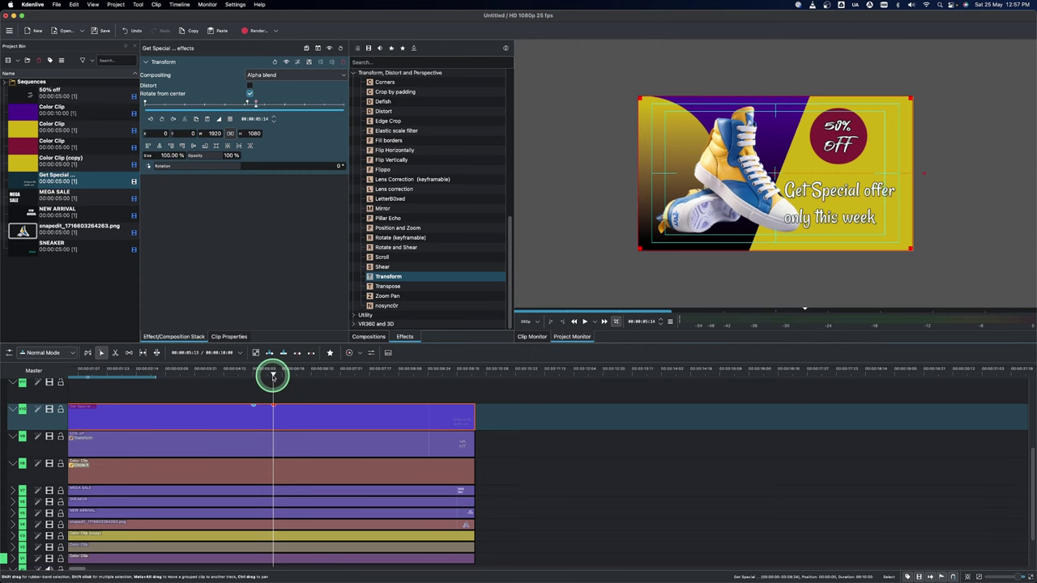
pyautogui.moveTo(272, 376); pyautogui.dragTo(357, 418)
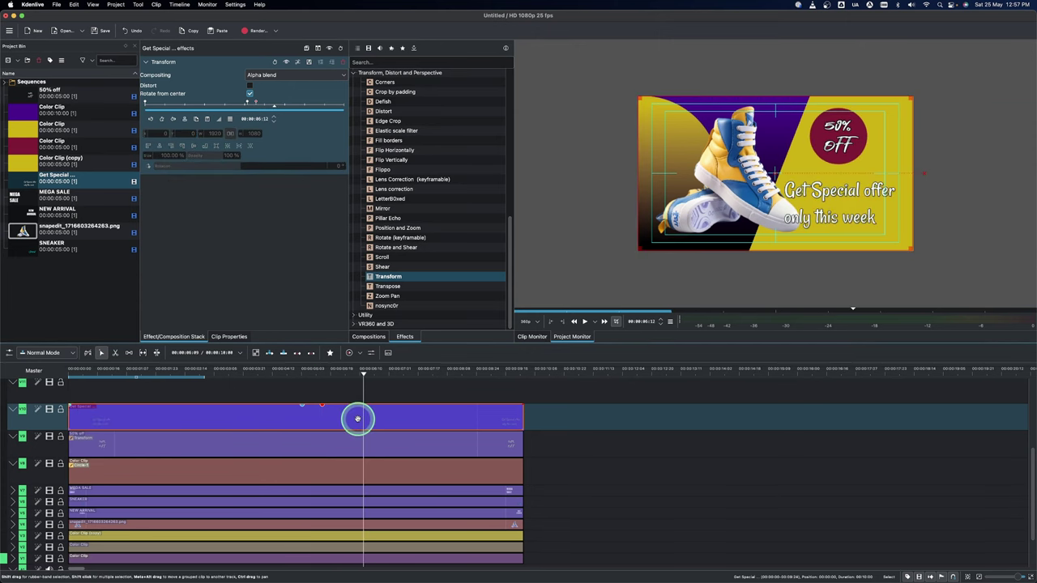